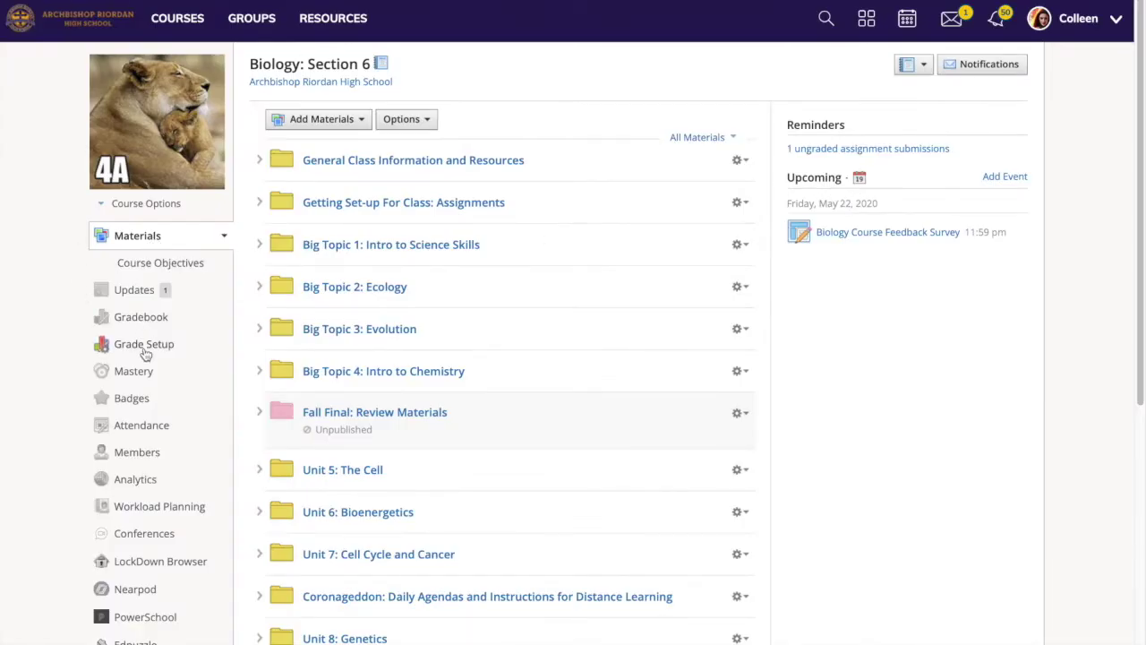
Create a new rubric titled 'Demo Rubric' and name its first criterion 'Criteria #1'
{"action": "left_click", "coordinate": [145, 349]}
{"action": "left_click", "coordinate": [1014, 101]}
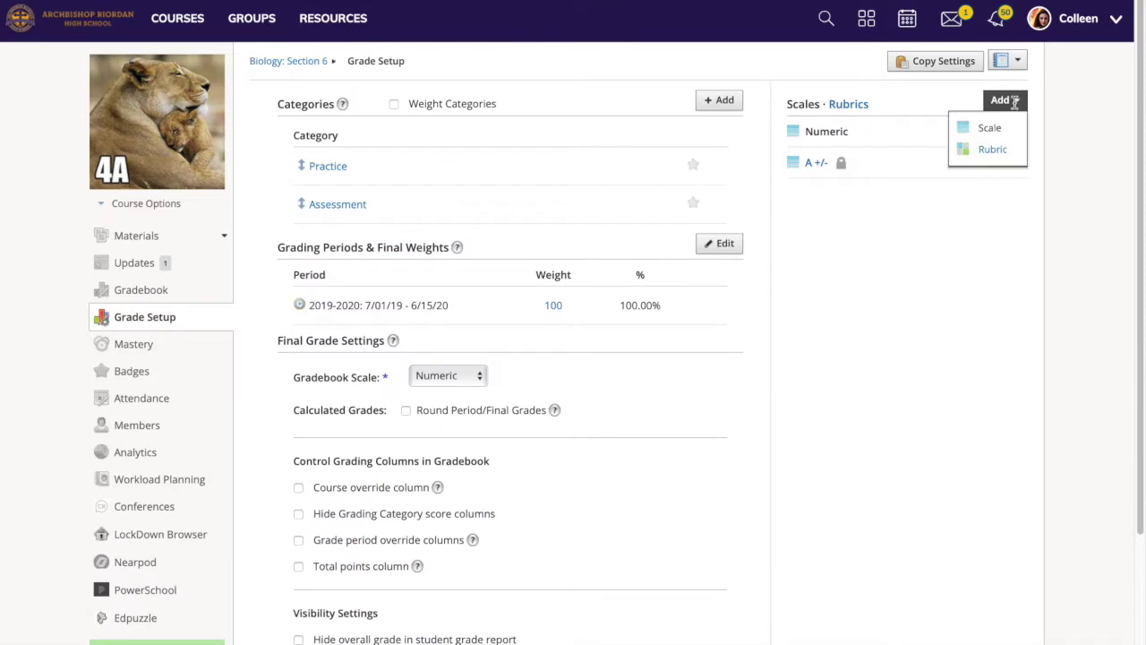
{"action": "left_click", "coordinate": [999, 148]}
{"action": "type", "text": "Demo Rubric"}
{"action": "left_click", "coordinate": [509, 89]}
{"action": "type", "text": "Cir"}
{"action": "type", "text": "teria #1"}
Describe the Excellent level as 'description of mastery' and add a second criterion row
{"action": "left_click", "coordinate": [647, 85]}
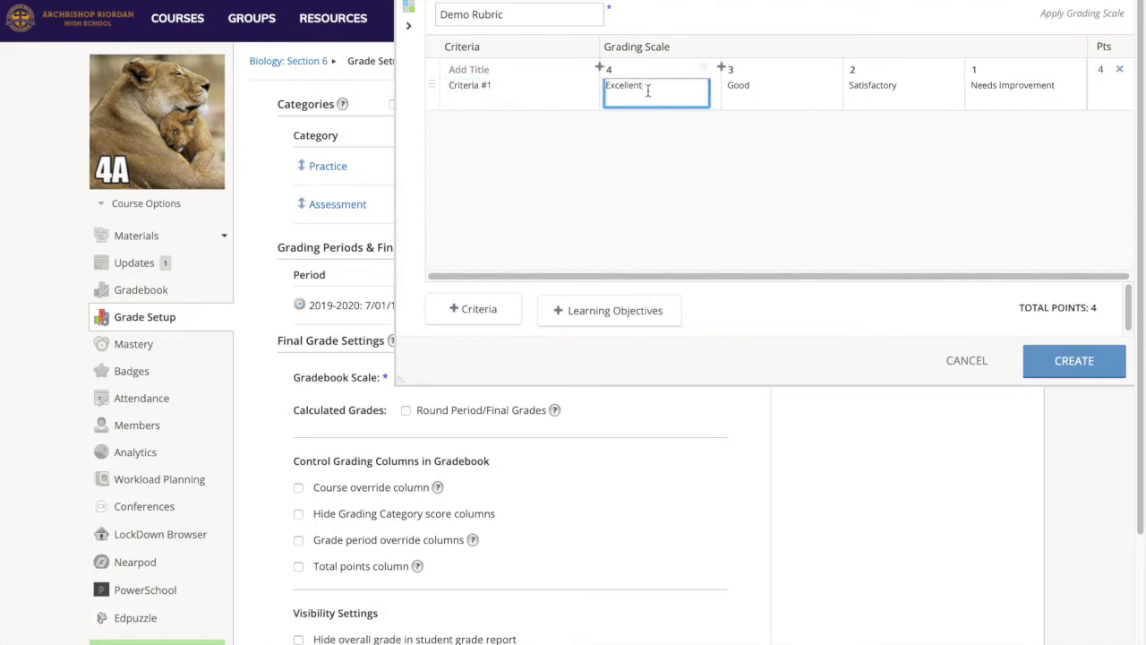
{"action": "type", "text": "descrtiptions"}
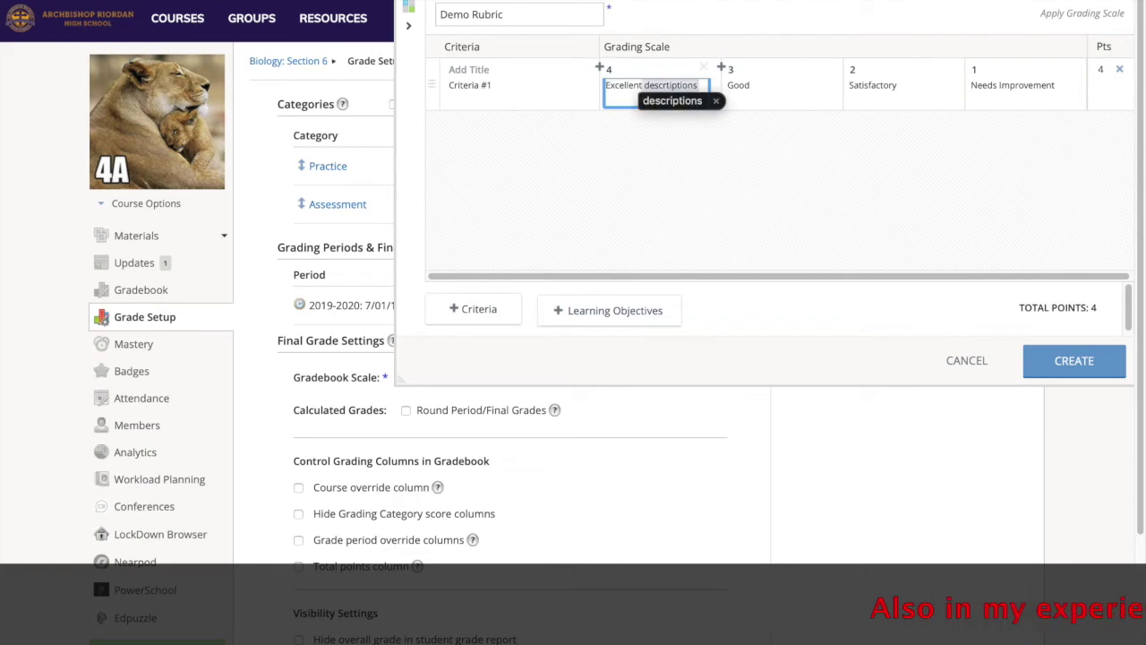
{"action": "key", "text": "BackSpace"}
{"action": "type", "text": "o"}
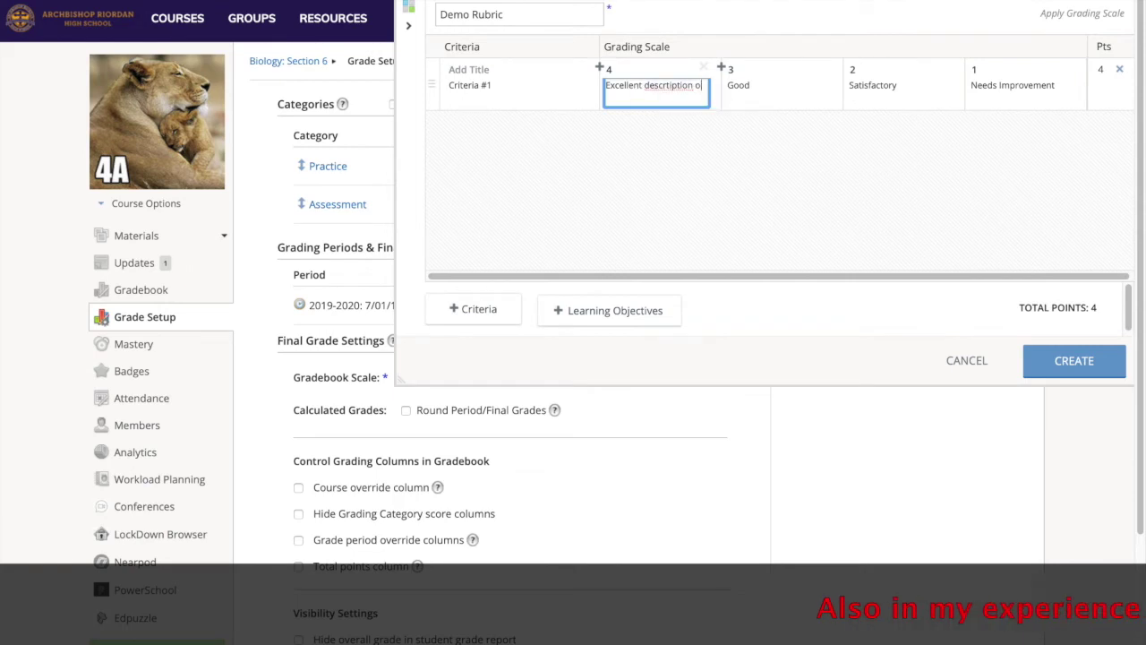
{"action": "type", "text": "f mastery"}
{"action": "right_click", "coordinate": [658, 85]}
{"action": "left_click", "coordinate": [680, 92]}
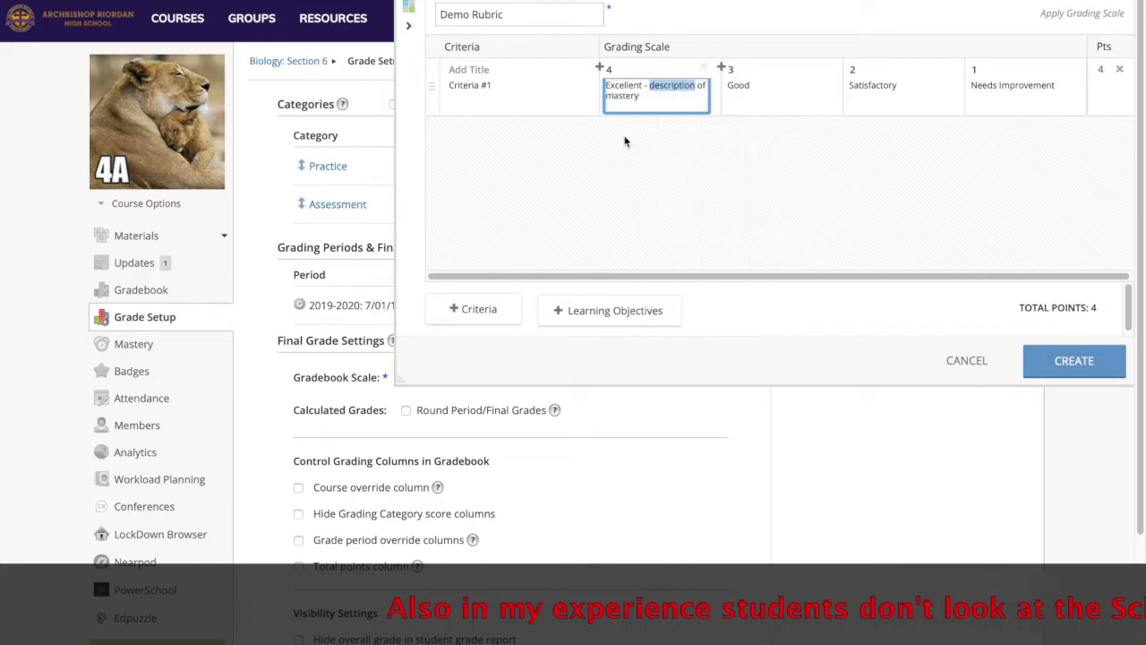
{"action": "left_click", "coordinate": [476, 309]}
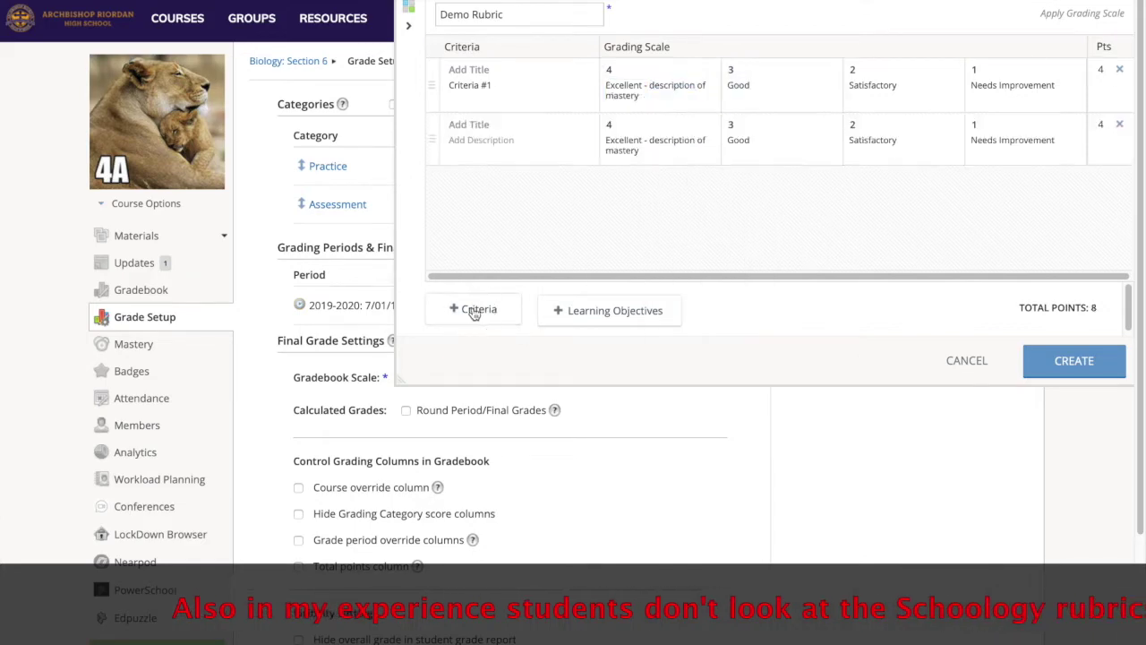
Add the Design objective from the school's Science Learning Objectives as a rubric criterion
{"action": "left_click", "coordinate": [609, 310]}
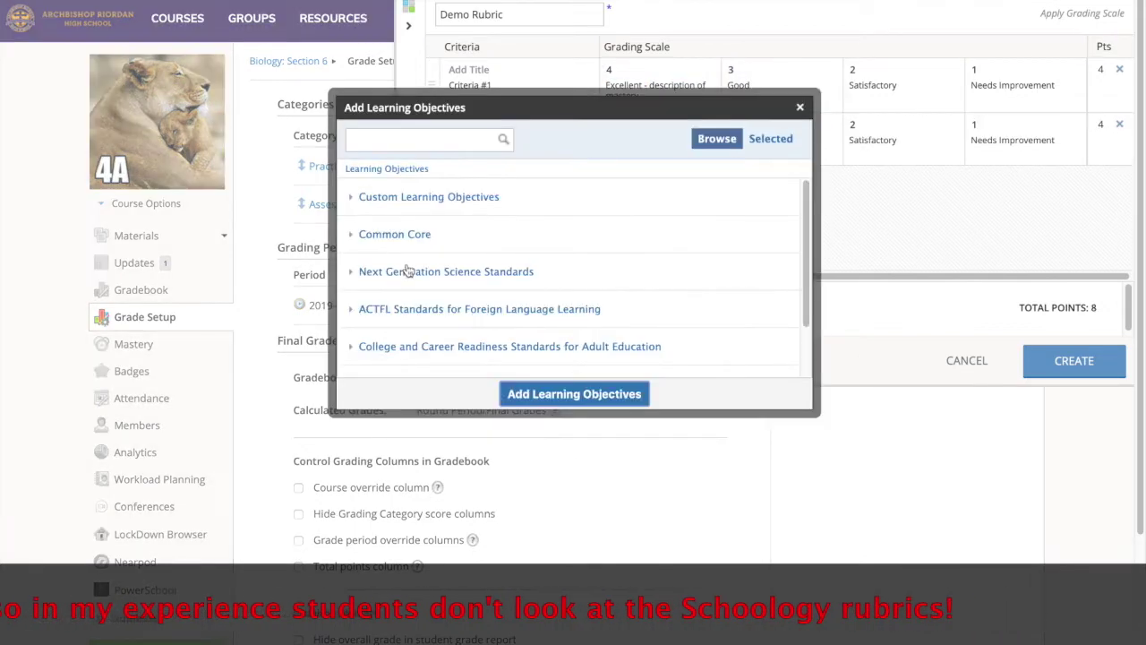
{"action": "left_click", "coordinate": [365, 199]}
{"action": "left_click", "coordinate": [361, 234]}
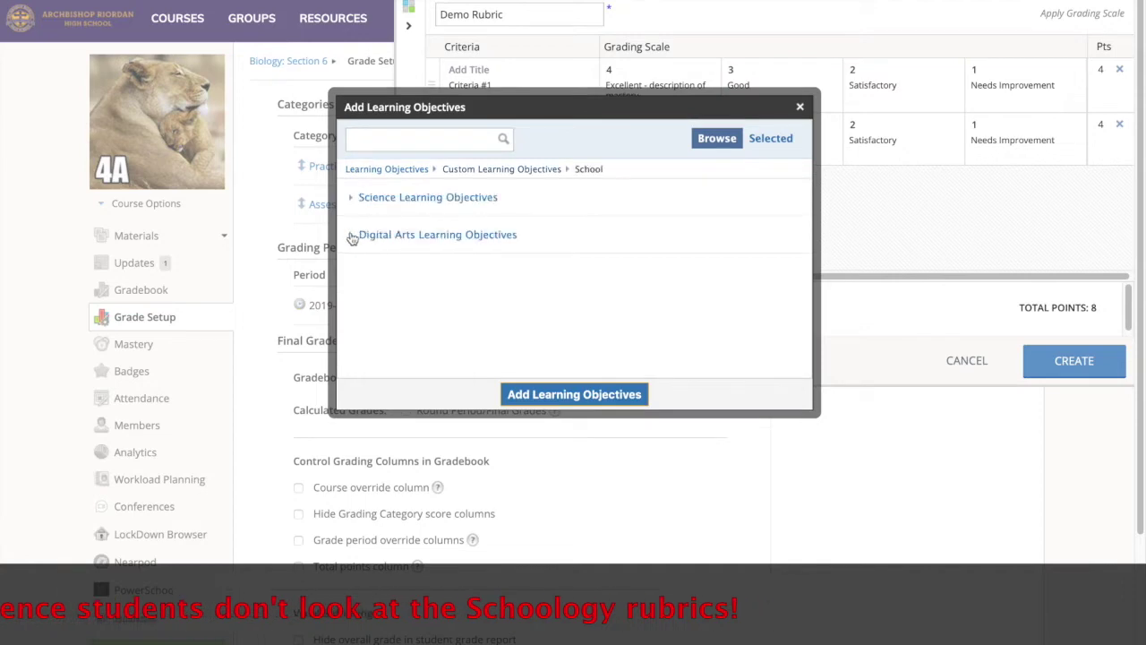
{"action": "left_click", "coordinate": [351, 199]}
{"action": "left_click", "coordinate": [465, 255]}
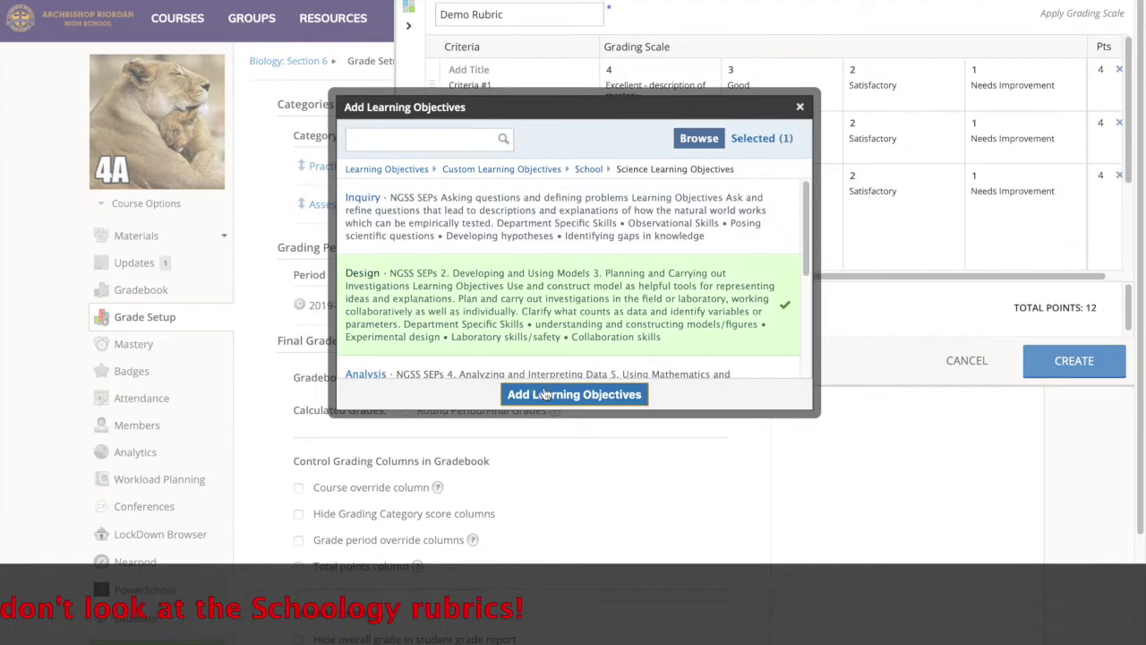
{"action": "left_click", "coordinate": [574, 393]}
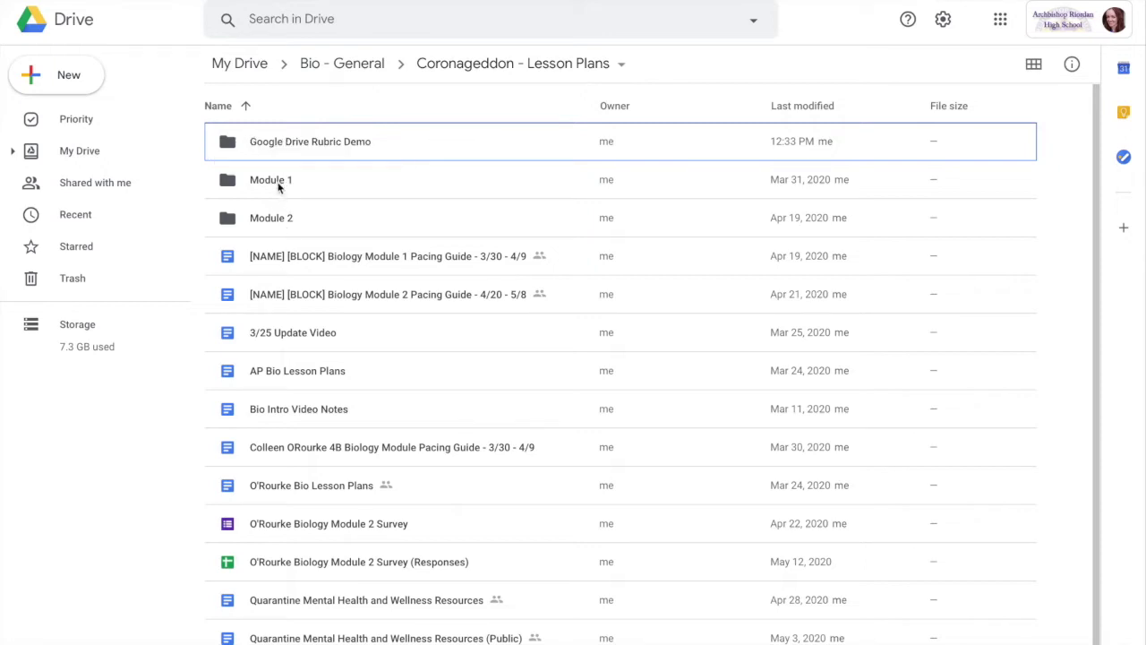
Open the Google Drive Rubric Demo folder, look inside 4A Graded Rubrics, and come back
{"action": "left_click", "coordinate": [233, 147]}
{"action": "double_click", "coordinate": [233, 147]}
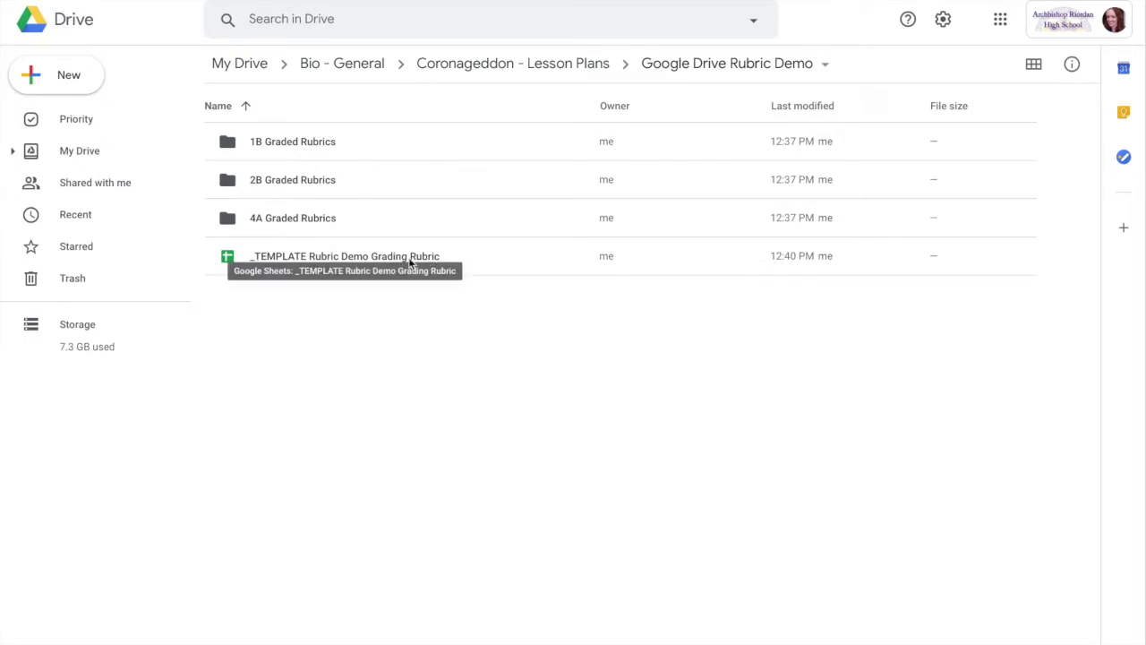
{"action": "left_click", "coordinate": [291, 260]}
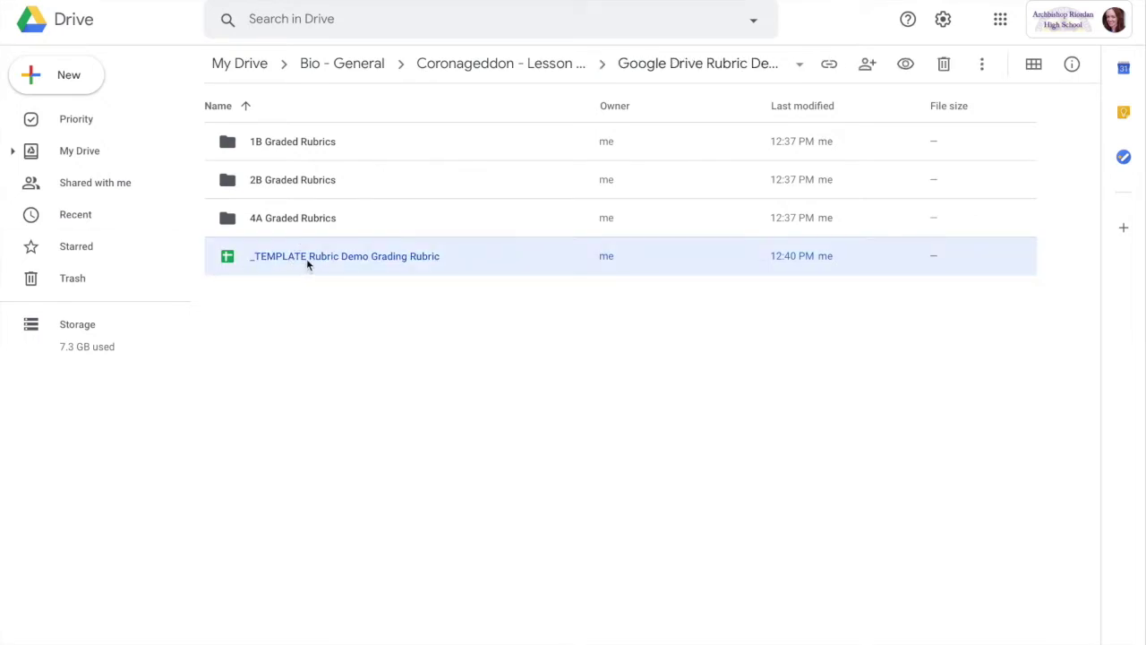
{"action": "double_click", "coordinate": [231, 220]}
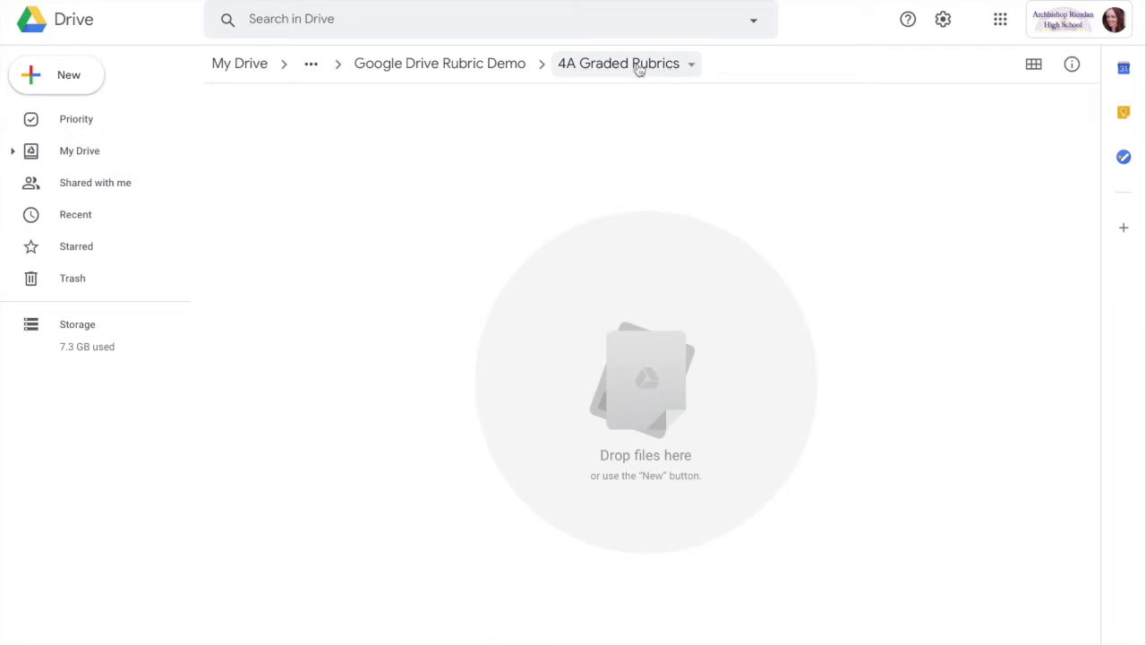
{"action": "left_click", "coordinate": [471, 64]}
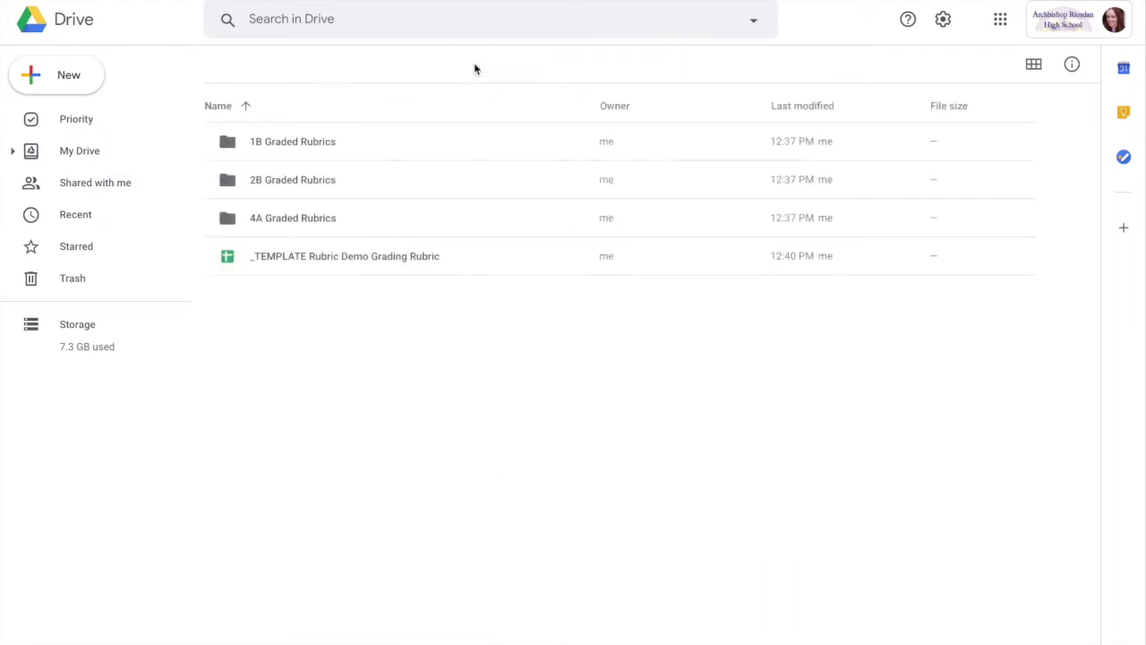
{"action": "left_click", "coordinate": [329, 267]}
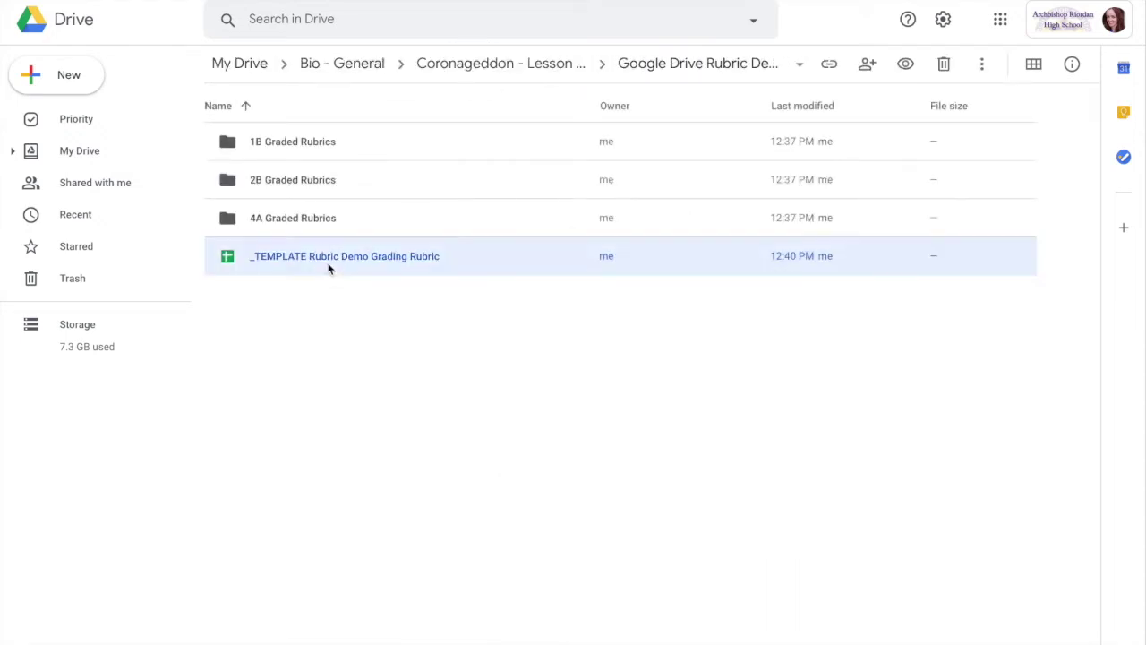
Copy the _TEMPLATE rubric sheet, move the copy into 4A Graded Rubrics, and open that folder
{"action": "right_click", "coordinate": [229, 260]}
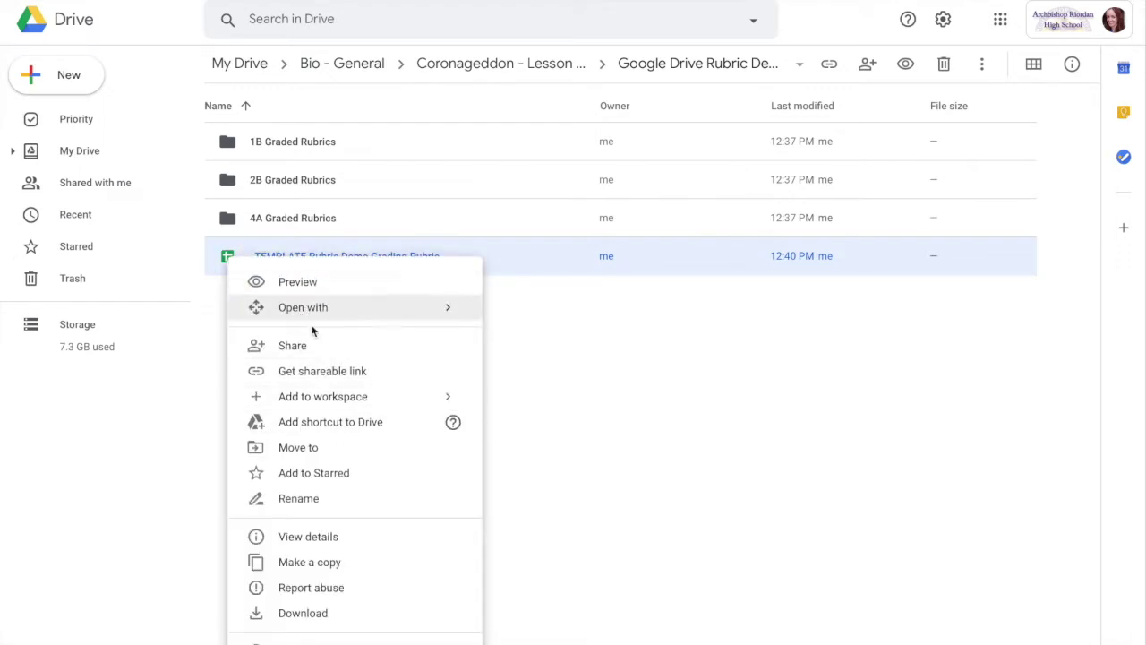
{"action": "left_click", "coordinate": [318, 563]}
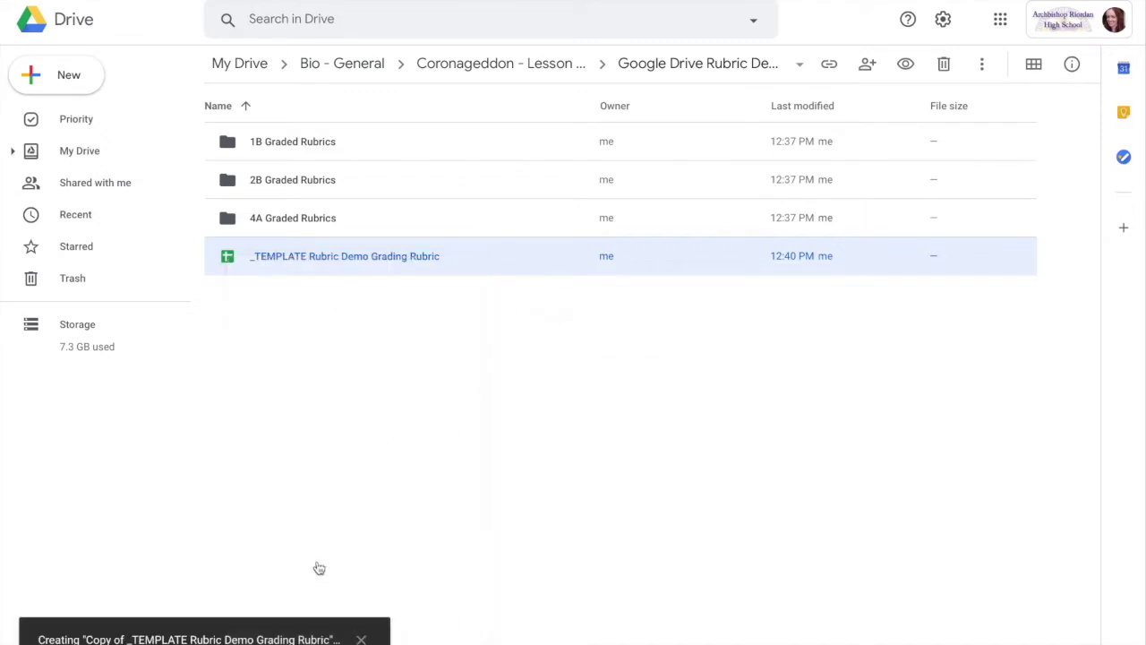
{"action": "left_click_drag", "start_coordinate": [225, 295], "coordinate": [232, 223]}
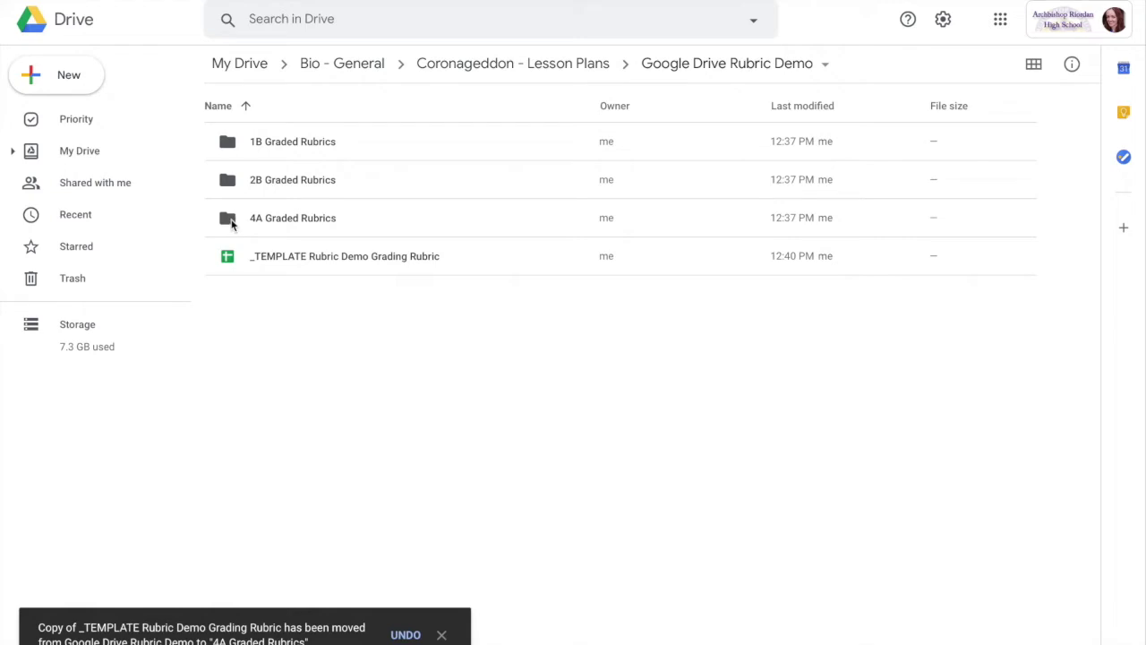
{"action": "left_click", "coordinate": [231, 222]}
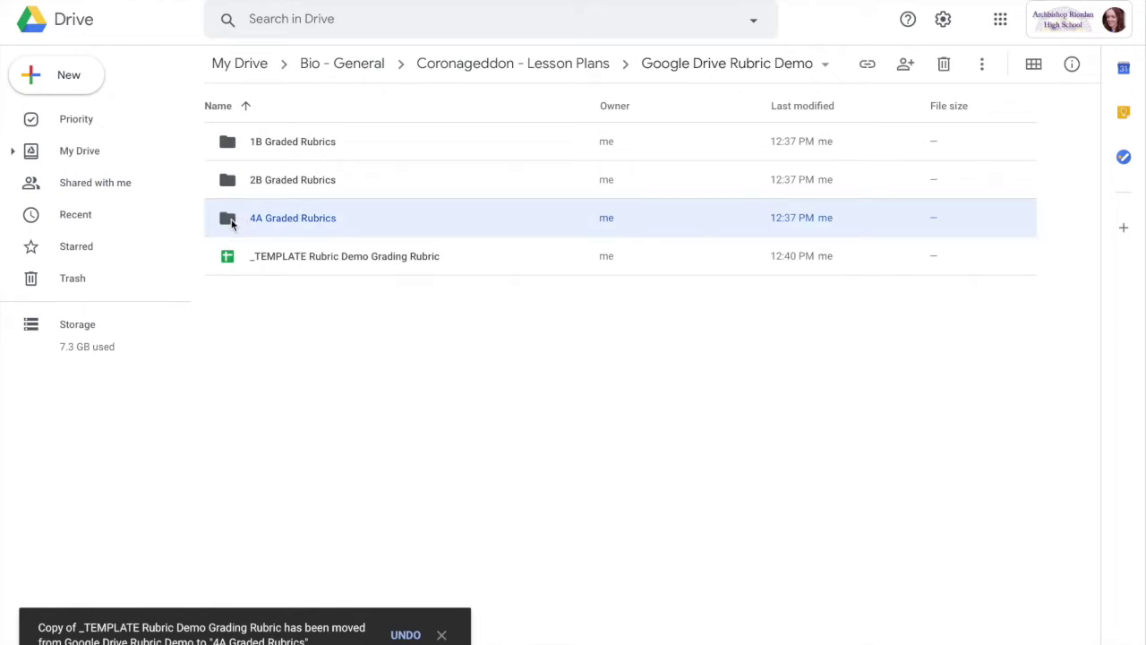
{"action": "double_click", "coordinate": [231, 223]}
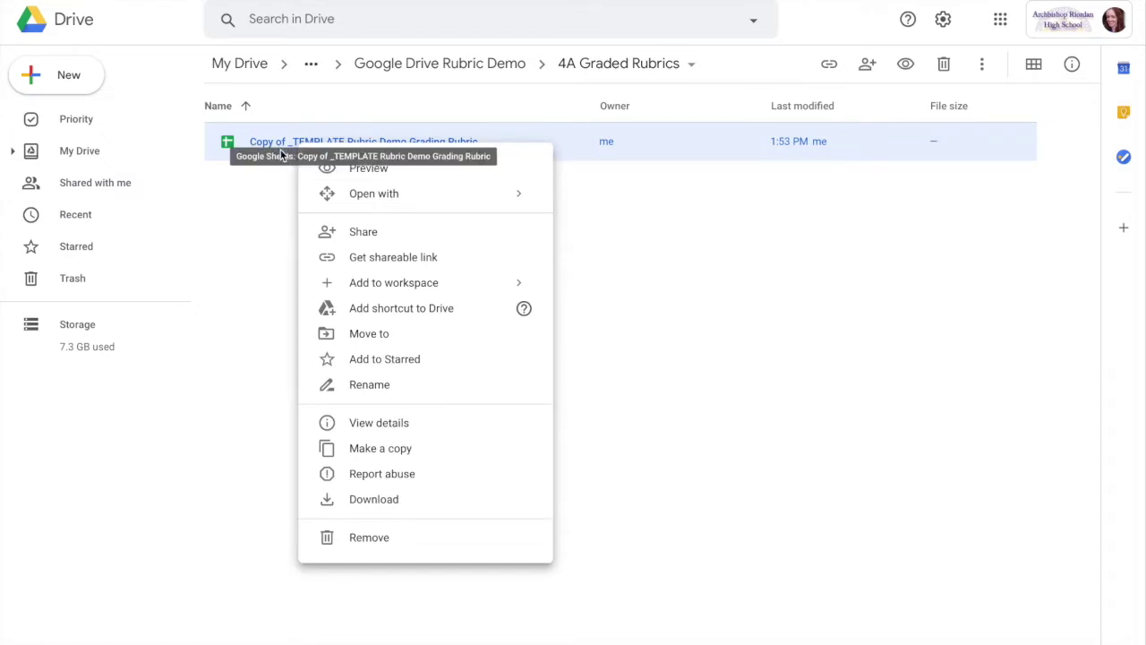
{"action": "left_click", "coordinate": [284, 176]}
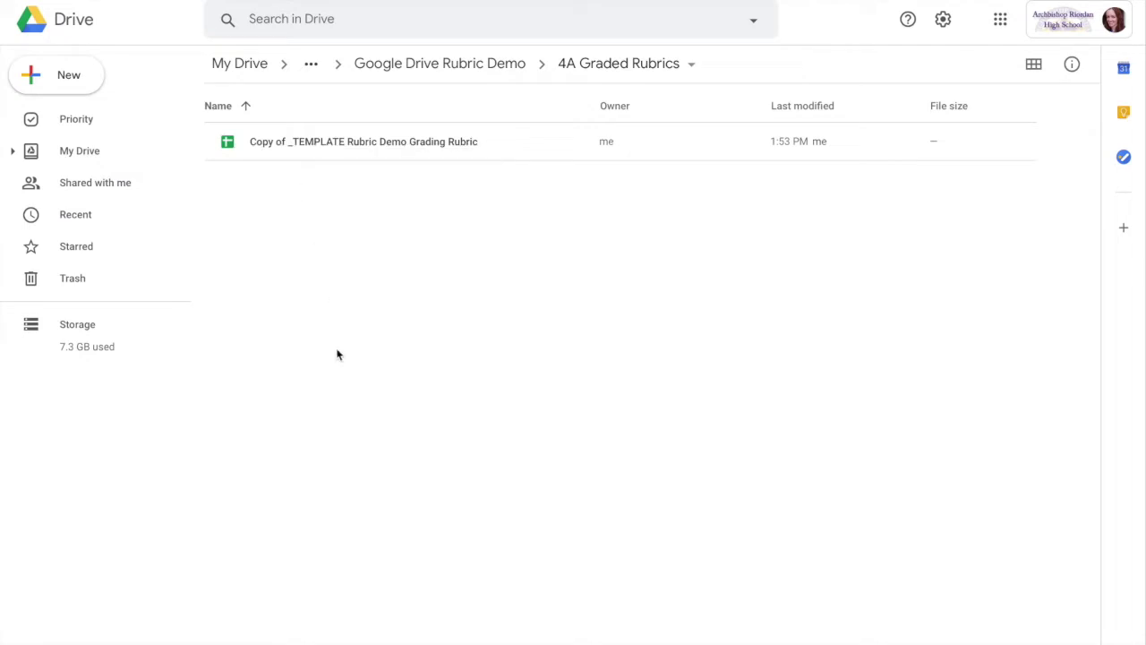
Delete the 'Copy of ' prefix so the sheet is named _TEMPLATE Rubric Demo Grading Rubric
{"action": "left_click", "coordinate": [313, 150]}
{"action": "right_click", "coordinate": [312, 151]}
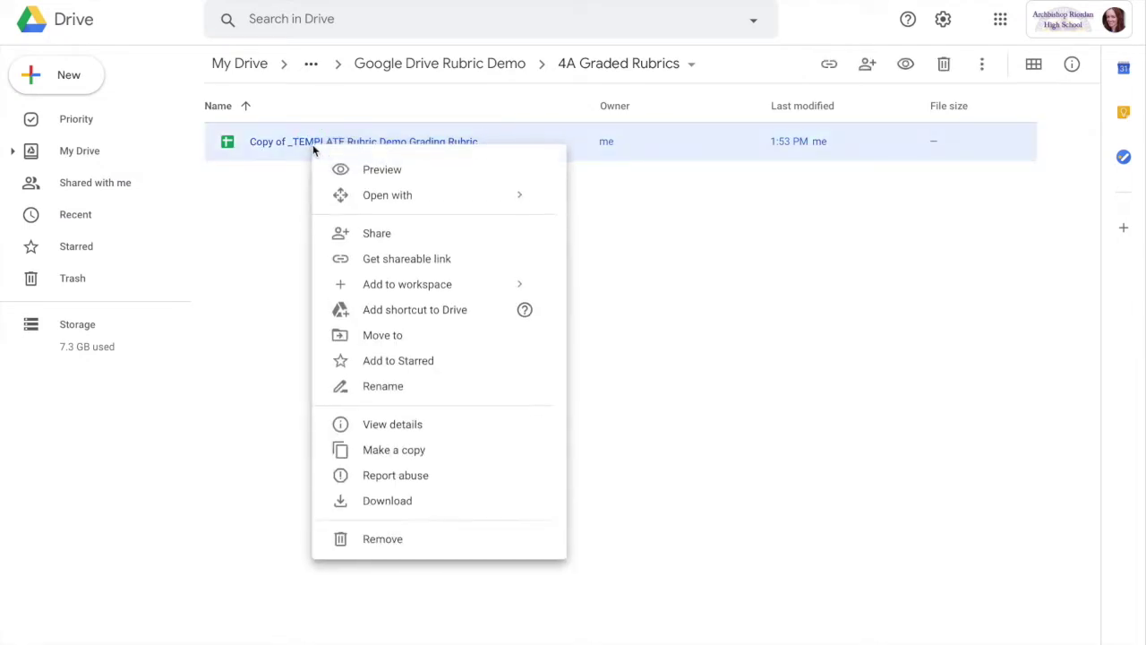
{"action": "left_click", "coordinate": [383, 386]}
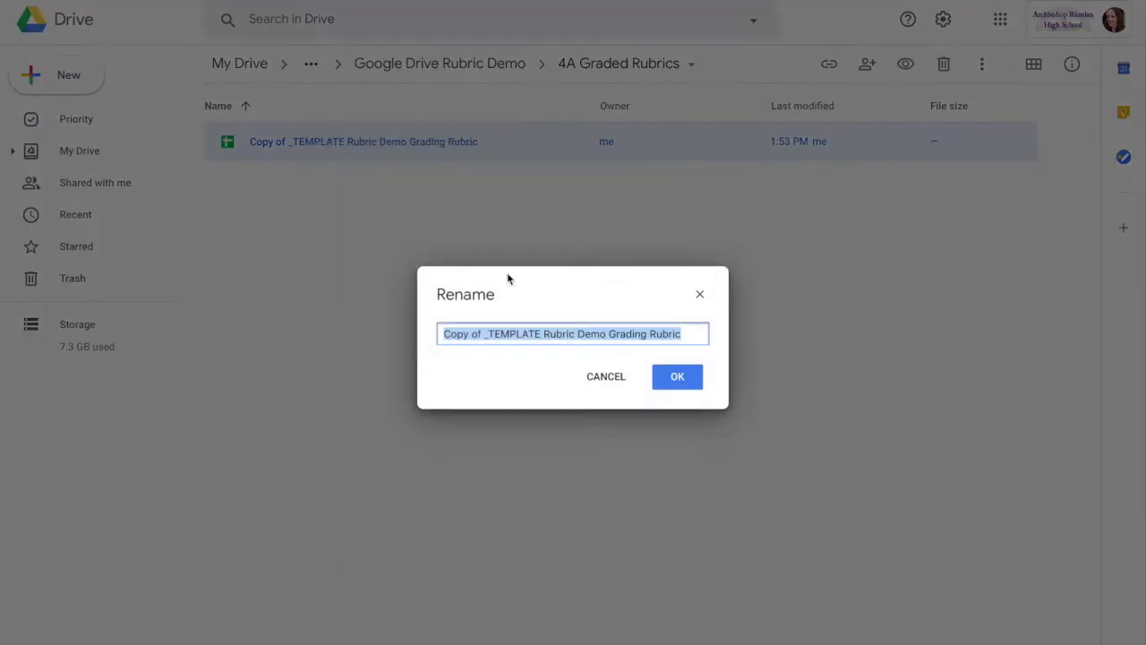
{"action": "left_click", "coordinate": [484, 335]}
{"action": "left_click_drag", "start_coordinate": [484, 335], "coordinate": [437, 333]}
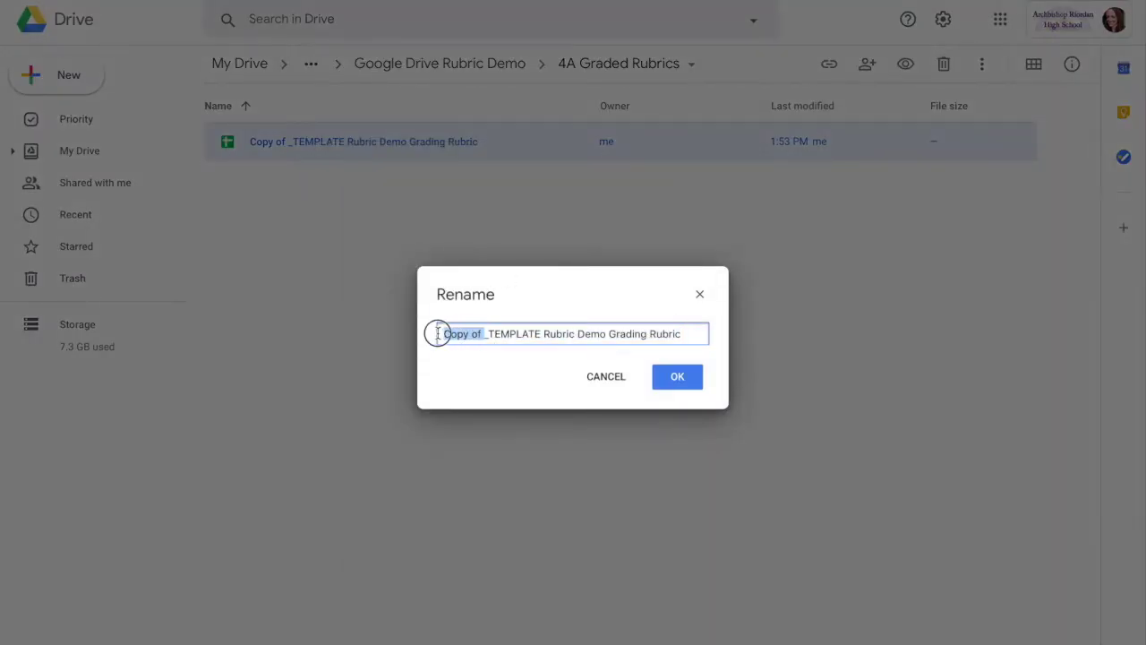
{"action": "key", "text": "BackSpace"}
{"action": "left_click", "coordinate": [670, 387]}
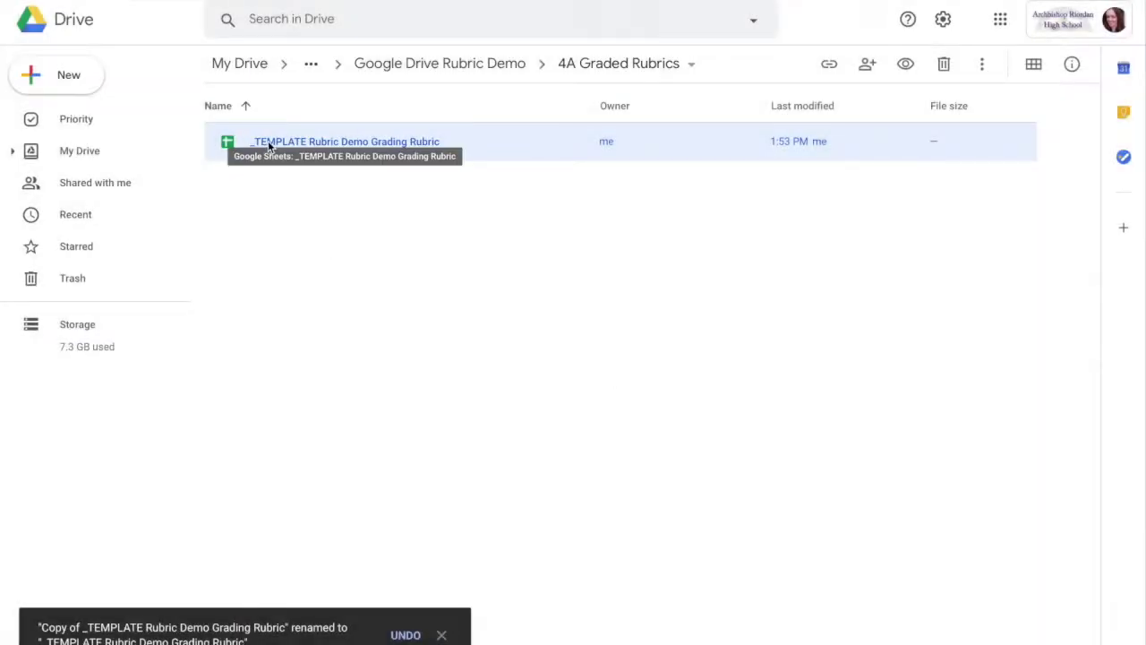
Open the renamed rubric in Sheets and select the Student Name (B4) and Date (B5) cells
{"action": "double_click", "coordinate": [269, 143]}
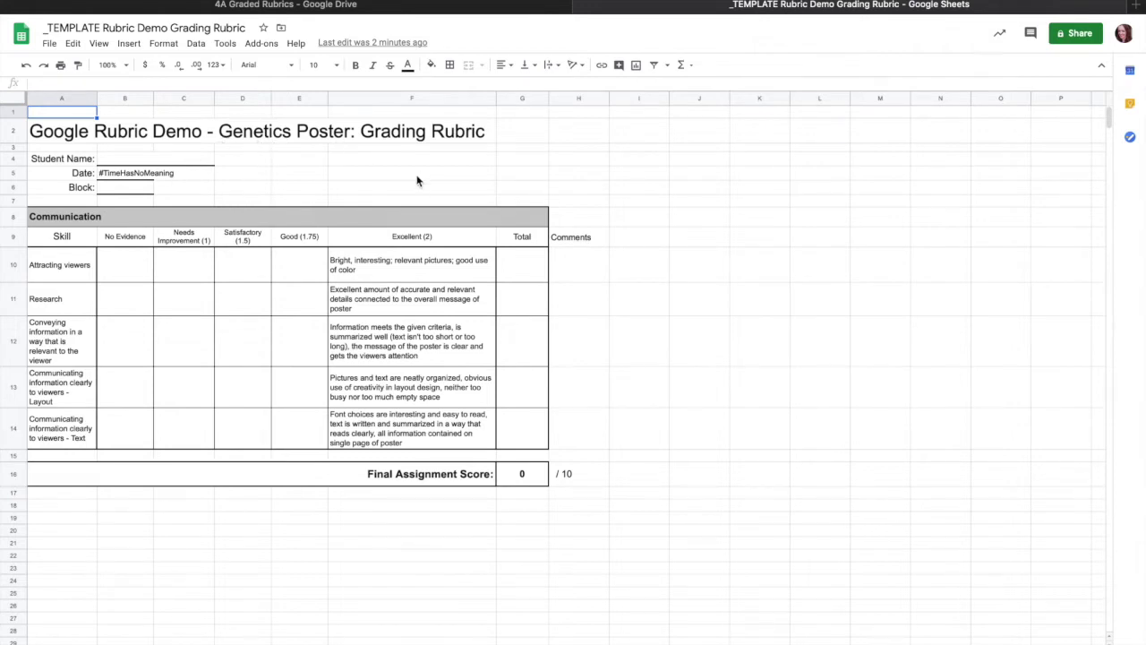
{"action": "left_click", "coordinate": [113, 158]}
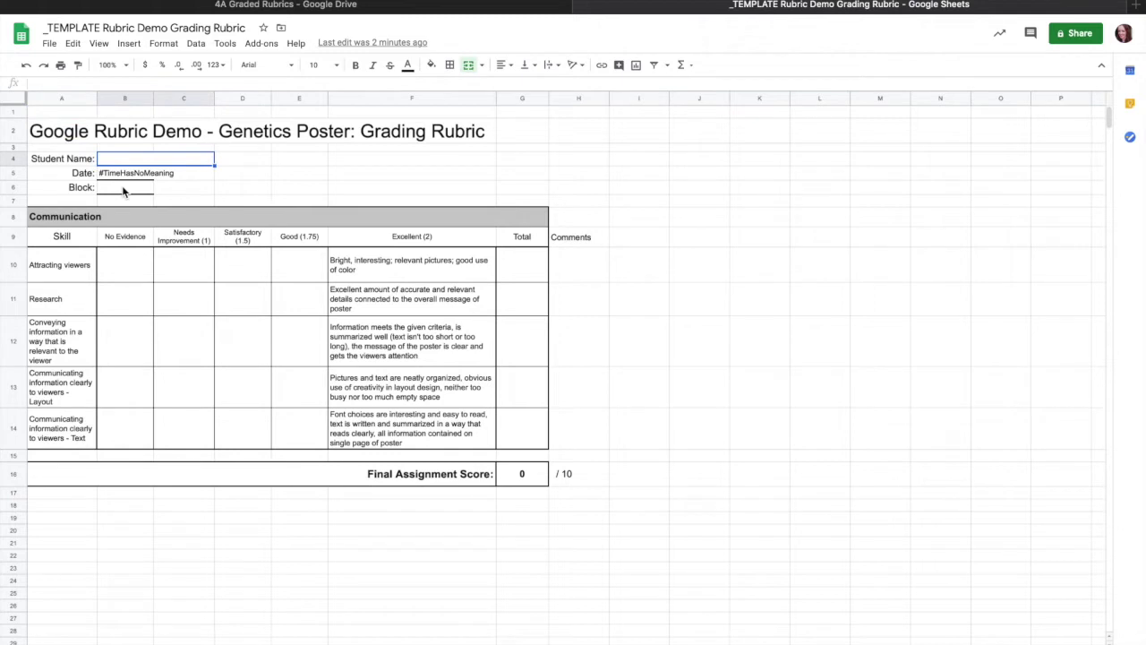
{"action": "left_click", "coordinate": [116, 177]}
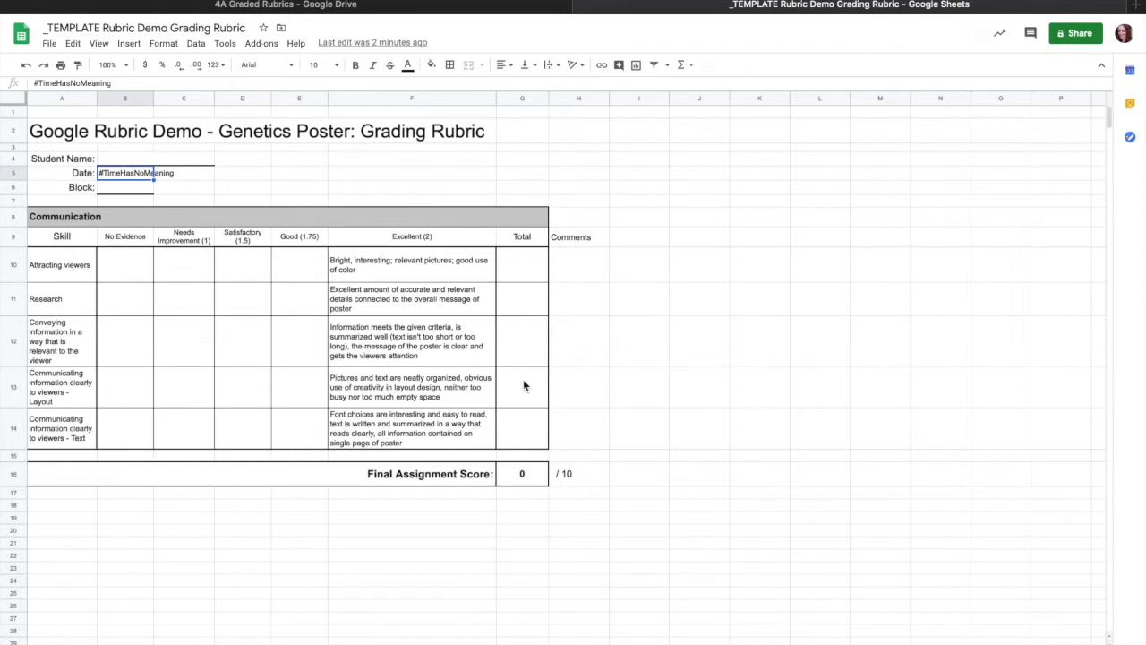
Enter trial Total scores of 3 and 2 and check the =SUM in G16
{"action": "left_click", "coordinate": [534, 280]}
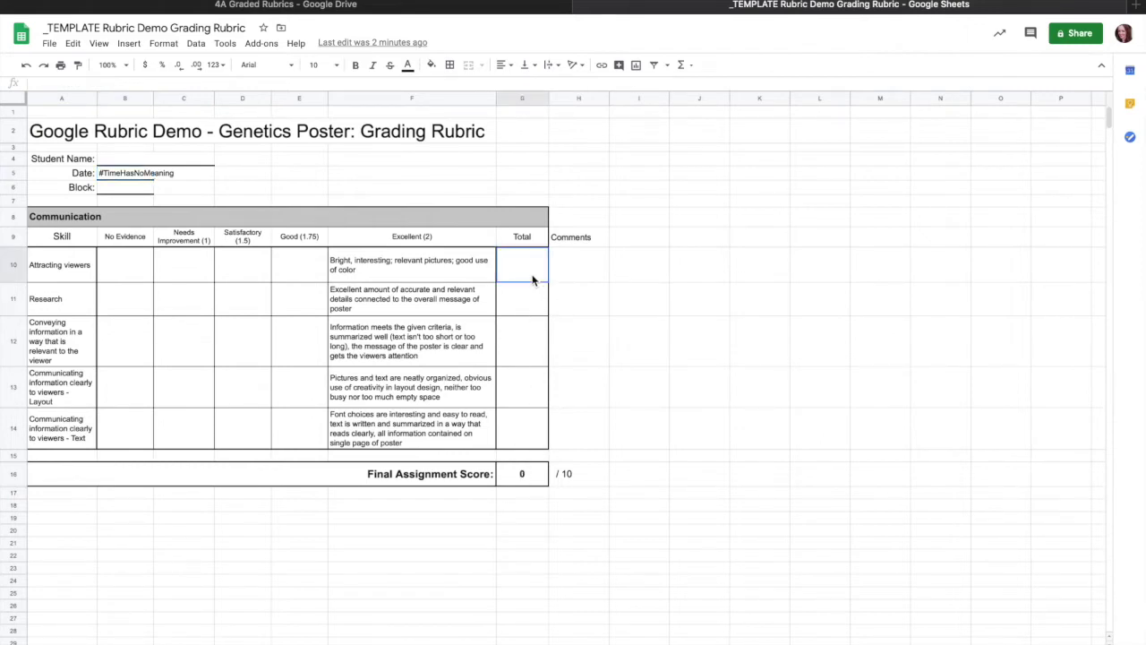
{"action": "type", "text": "3"}
{"action": "key", "text": "Return"}
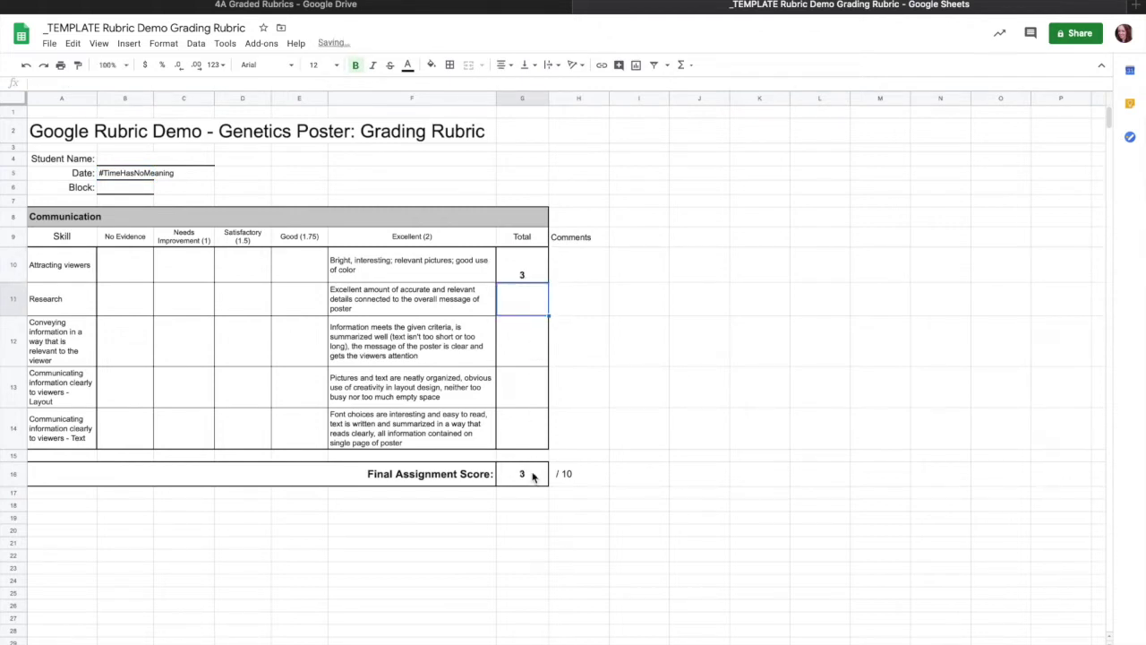
{"action": "type", "text": "2"}
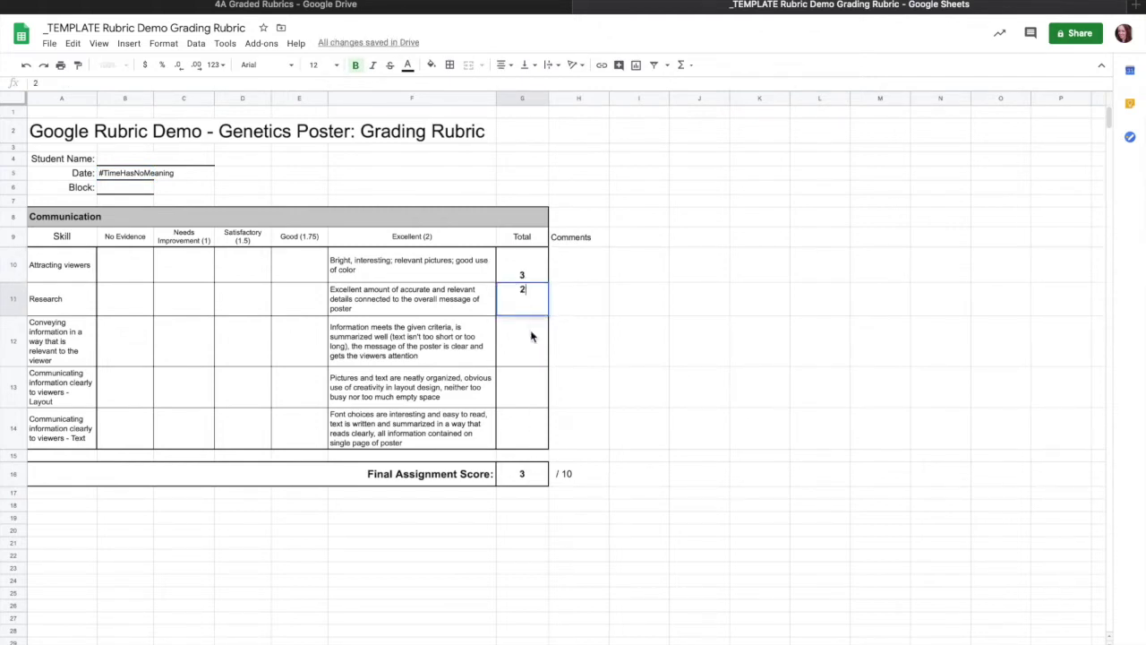
{"action": "left_click", "coordinate": [530, 343]}
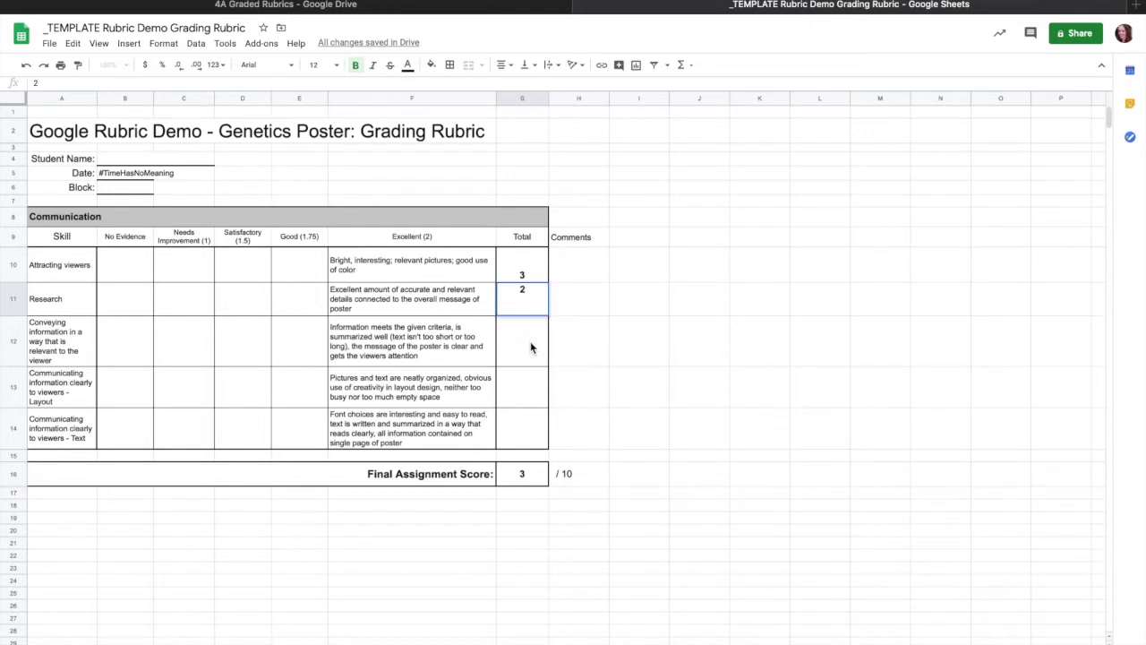
{"action": "left_click", "coordinate": [530, 478]}
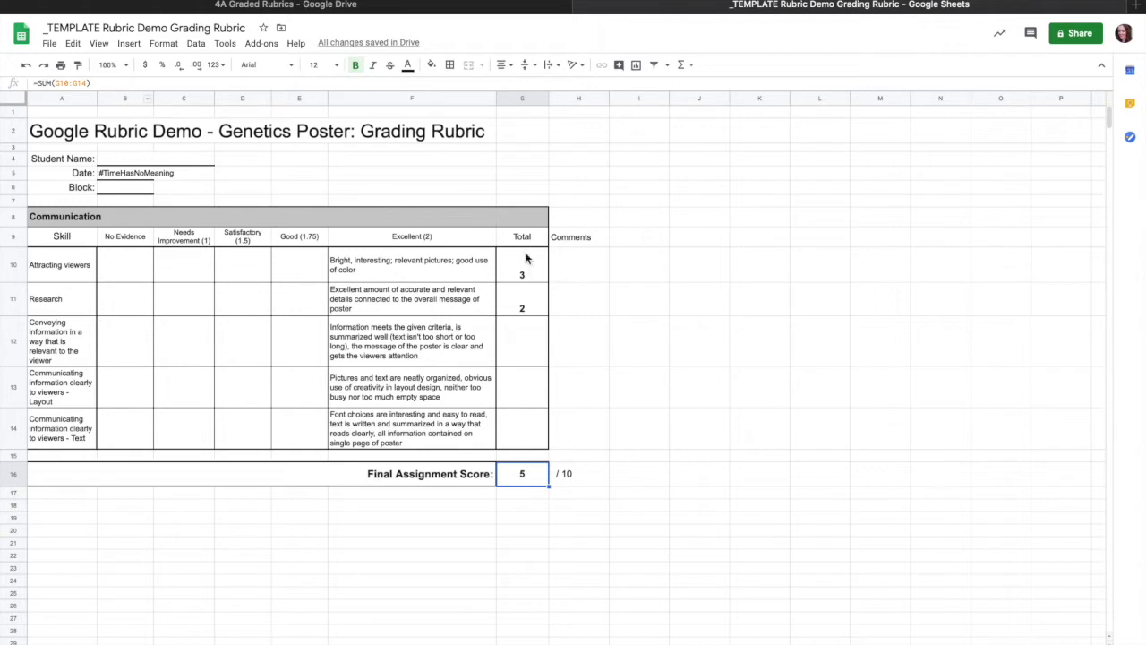
Clear both trial scores and tile the sheet beside the Schoology assignment page
{"action": "left_click", "coordinate": [533, 358]}
{"action": "left_click", "coordinate": [532, 381]}
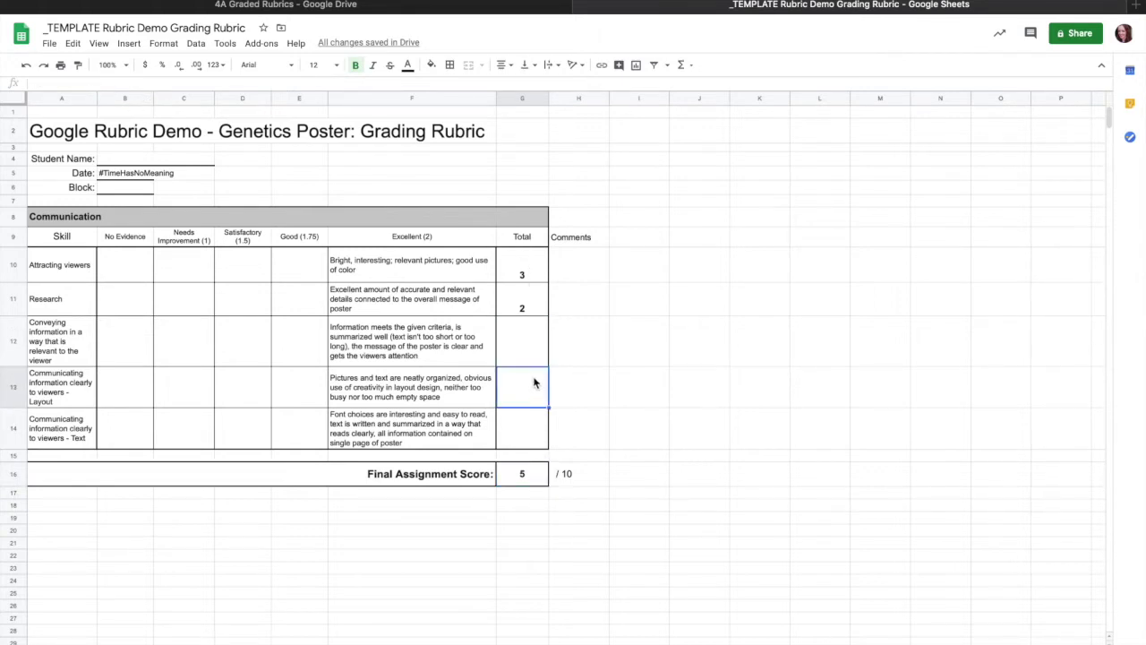
{"action": "left_click", "coordinate": [529, 435]}
{"action": "left_click", "coordinate": [528, 390]}
{"action": "left_click", "coordinate": [529, 356]}
{"action": "left_click", "coordinate": [534, 300]}
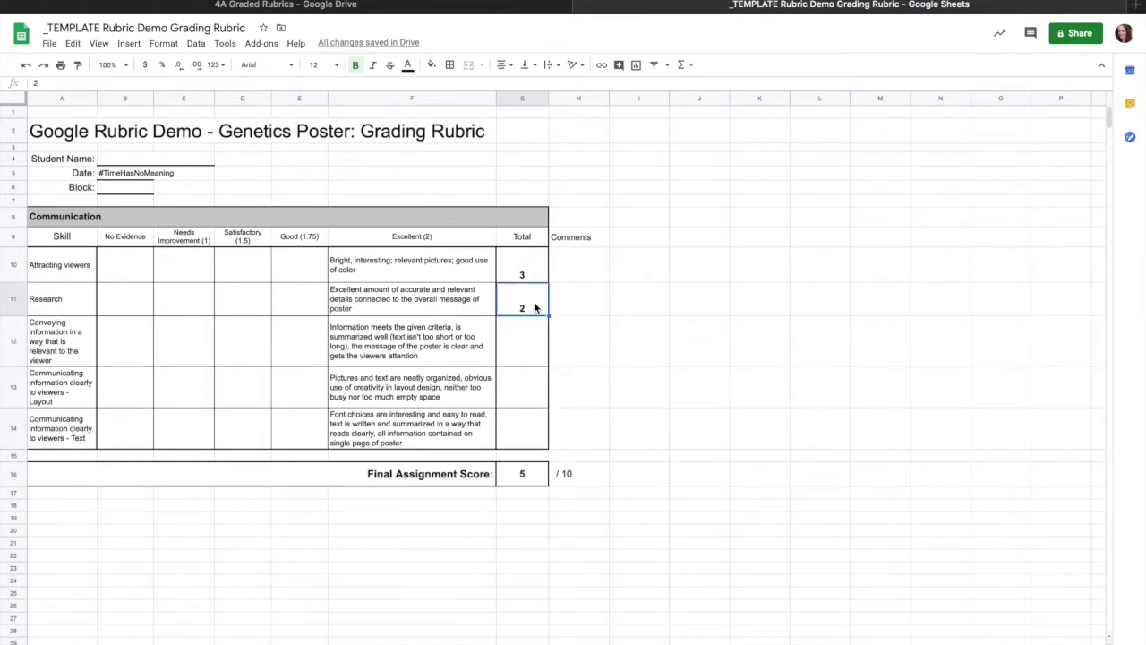
{"action": "key", "text": "Delete"}
{"action": "left_click", "coordinate": [532, 271]}
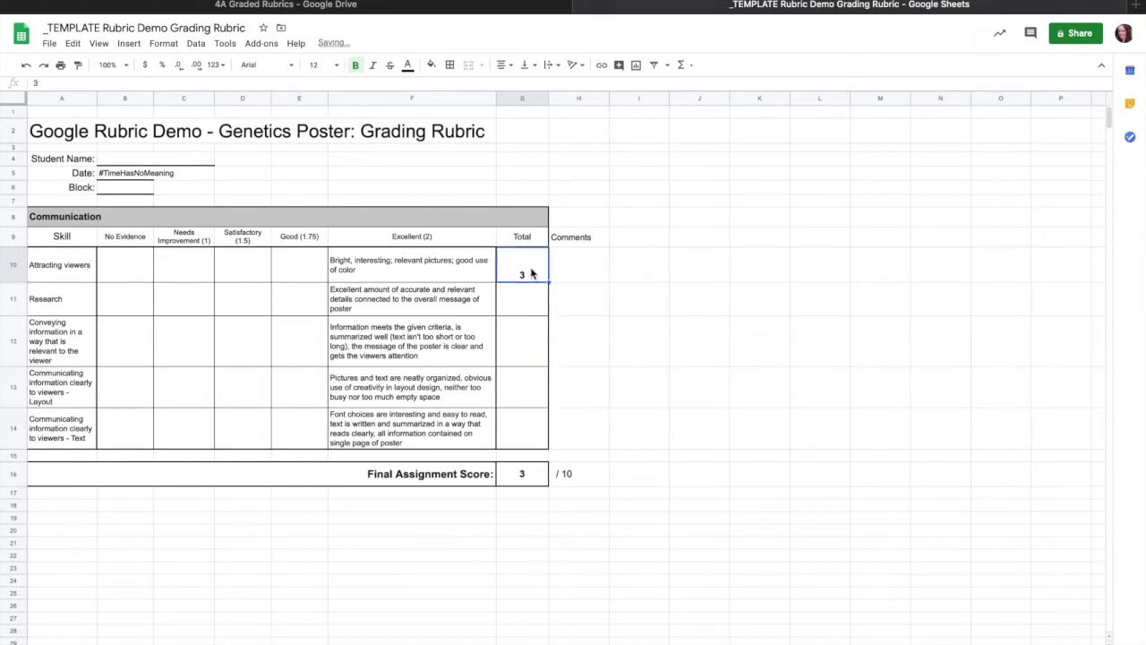
{"action": "key", "text": "Delete"}
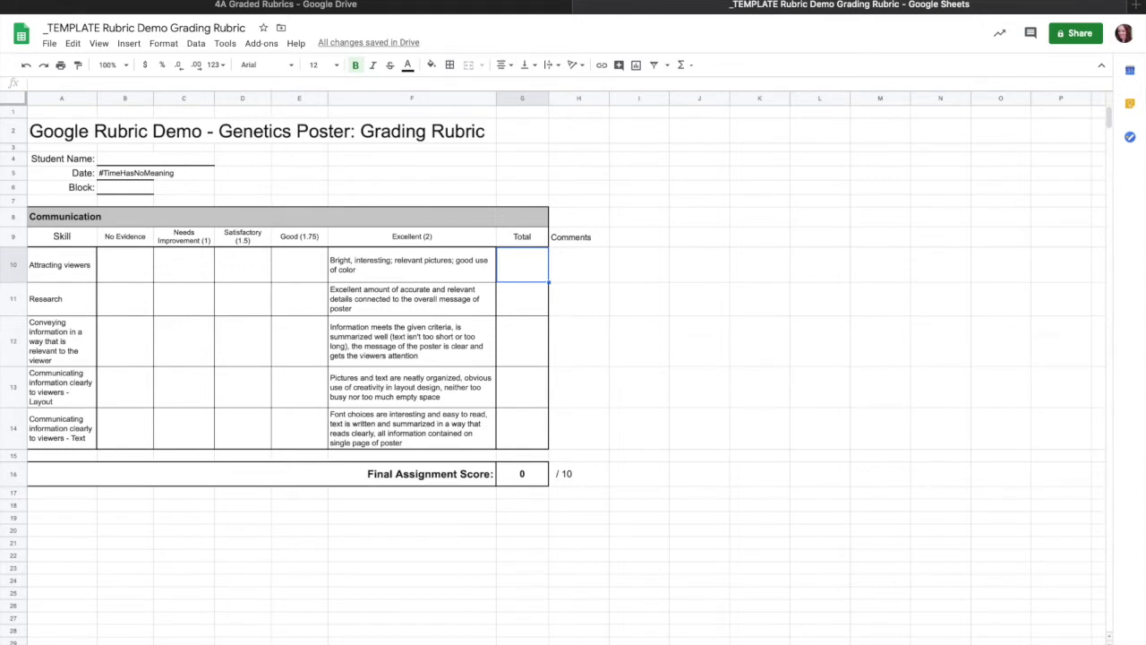
{"action": "key", "text": "ctrl+alt+Right"}
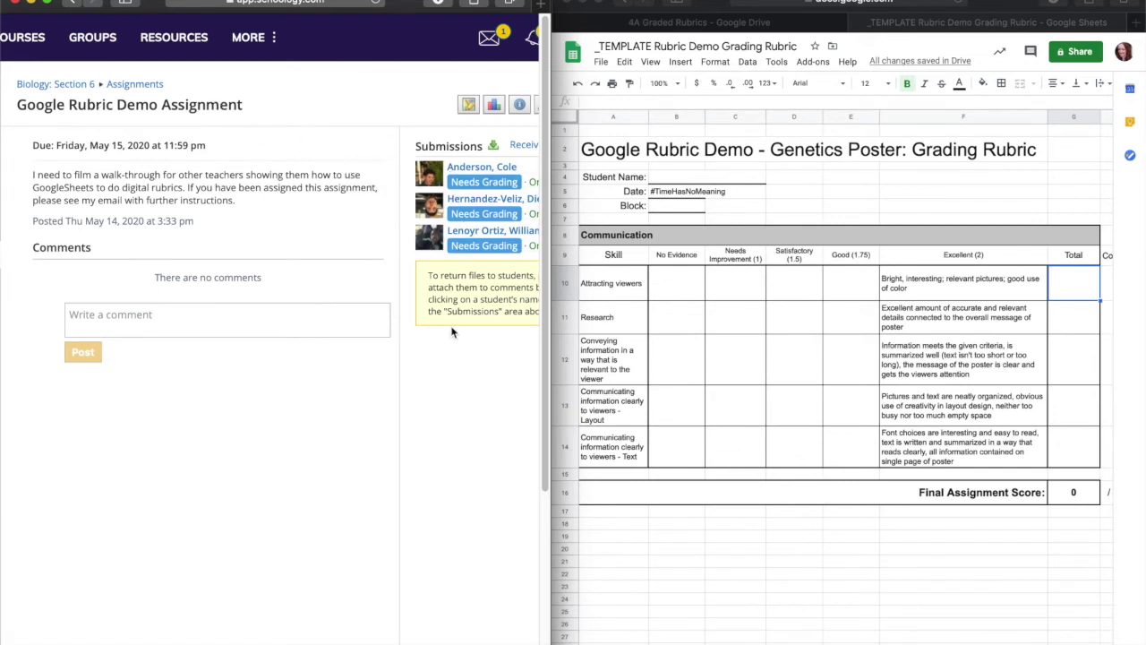
Open the first student's submission and download the poster image IMG_3781-9592F.PNG
{"action": "left_click", "coordinate": [445, 177]}
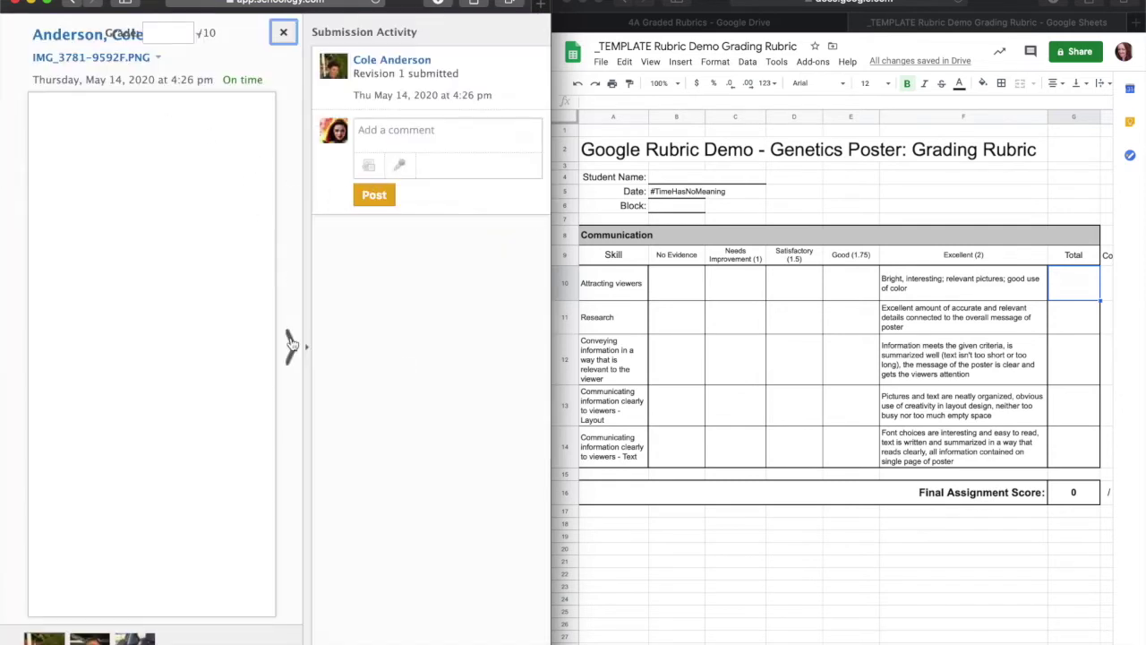
{"action": "left_click", "coordinate": [311, 356]}
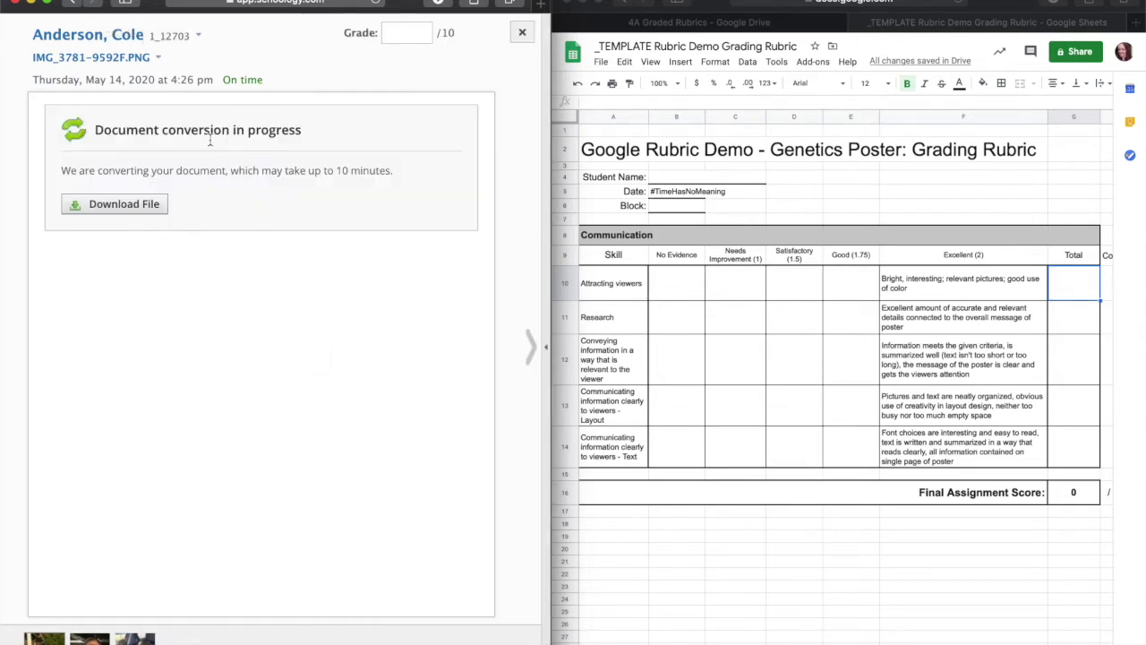
{"action": "left_click", "coordinate": [131, 61]}
{"action": "left_click", "coordinate": [134, 81]}
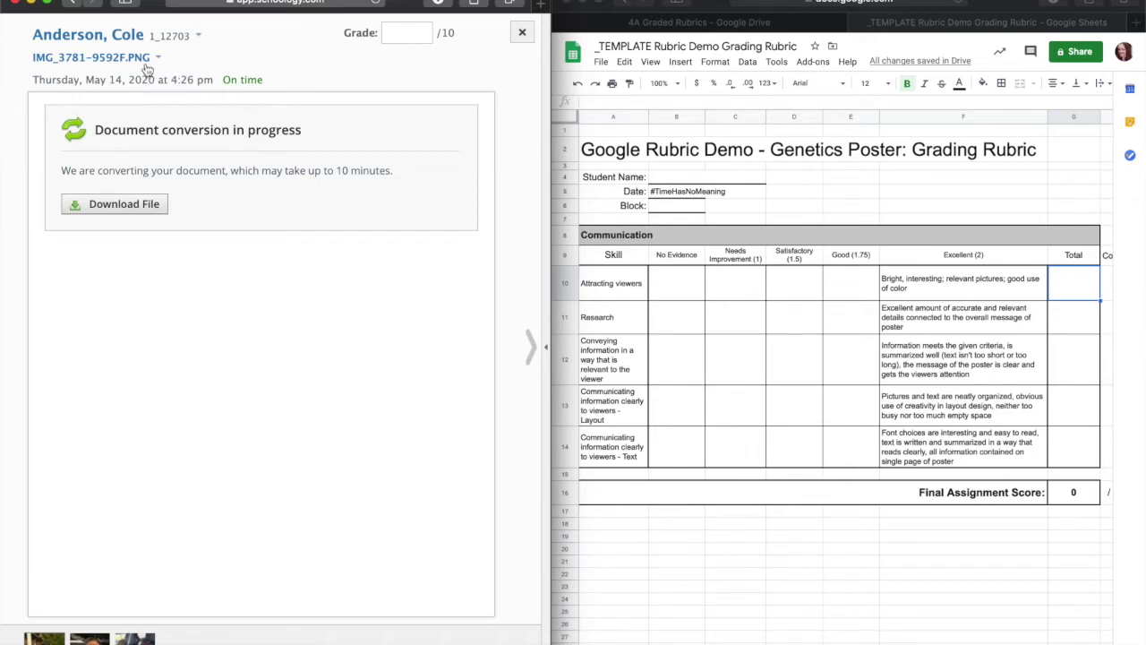
{"action": "left_click", "coordinate": [120, 205]}
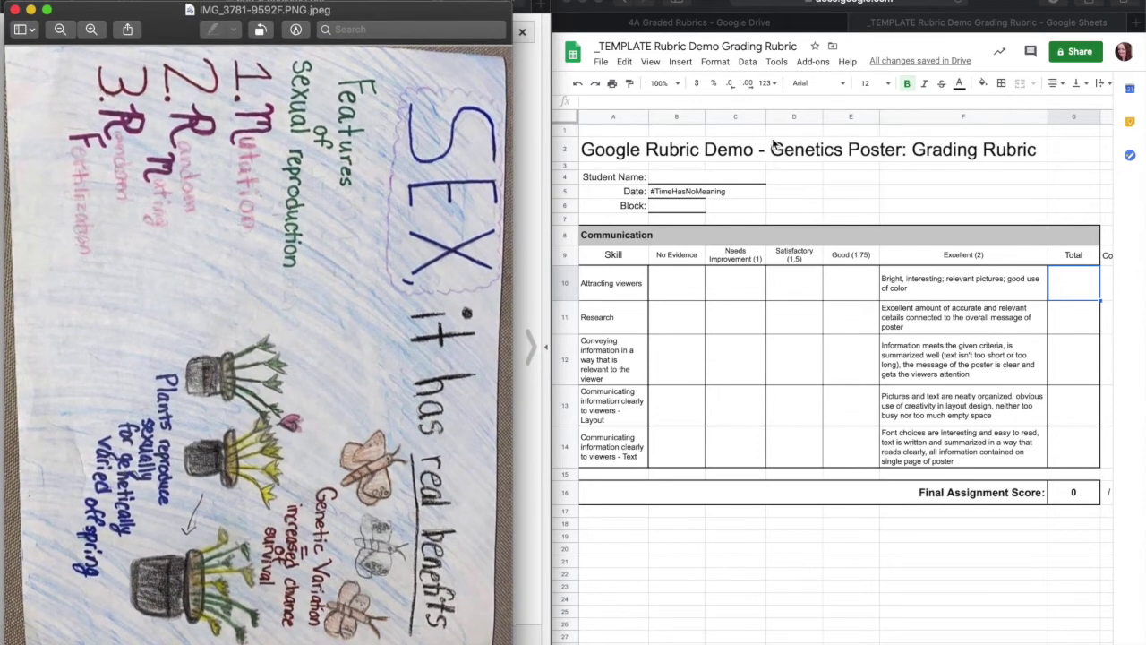
Make a copy of the rubric, replacing 'Copy of _TEMPLATE' with the student's surname
{"action": "left_click", "coordinate": [644, 45]}
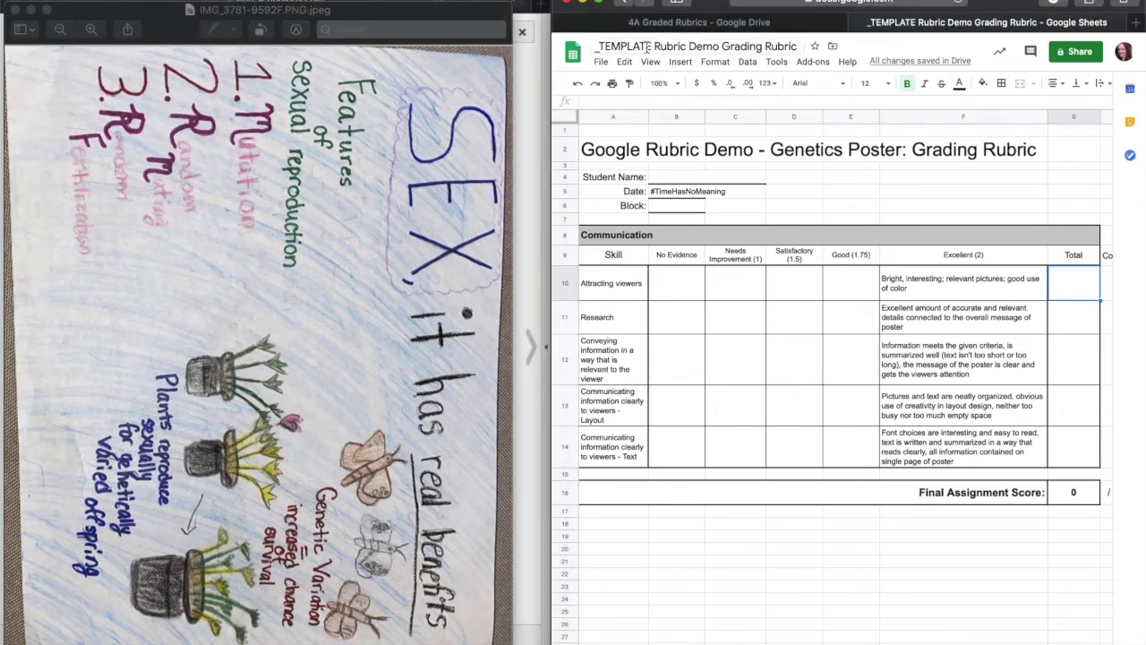
{"action": "left_click", "coordinate": [651, 20]}
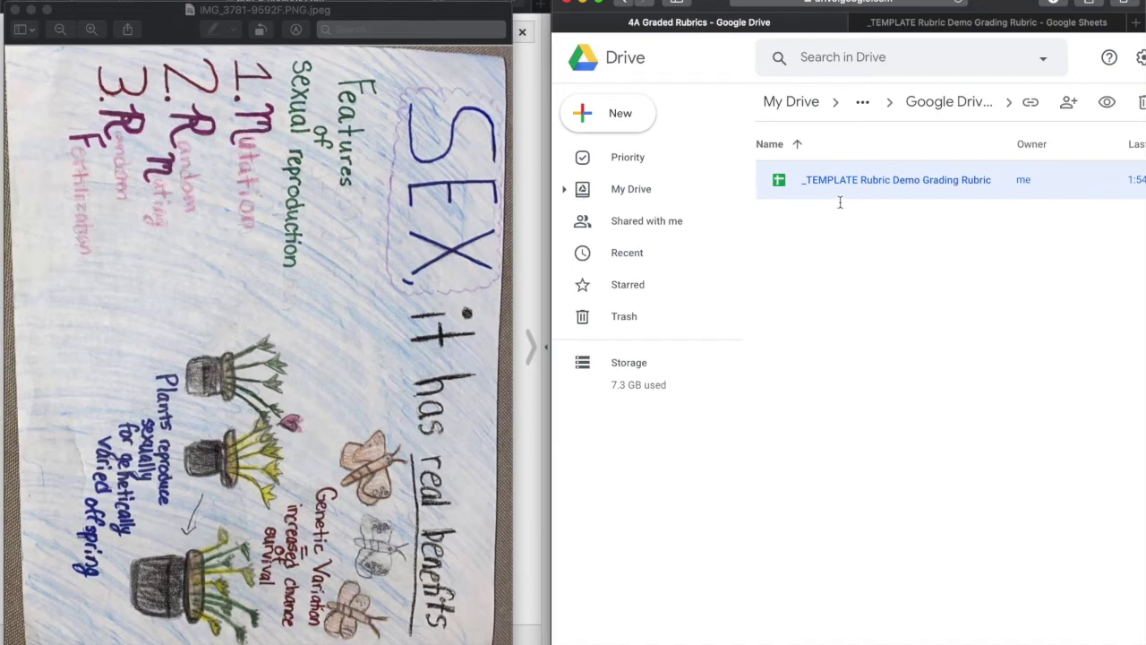
{"action": "left_click", "coordinate": [961, 24]}
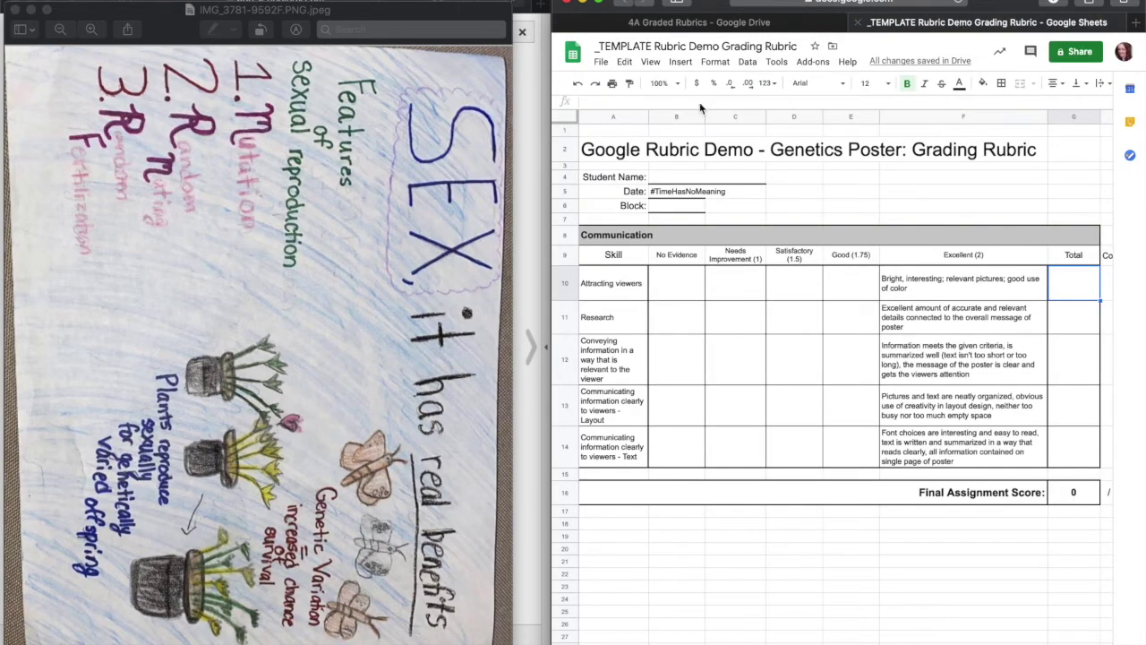
{"action": "left_click", "coordinate": [601, 60]}
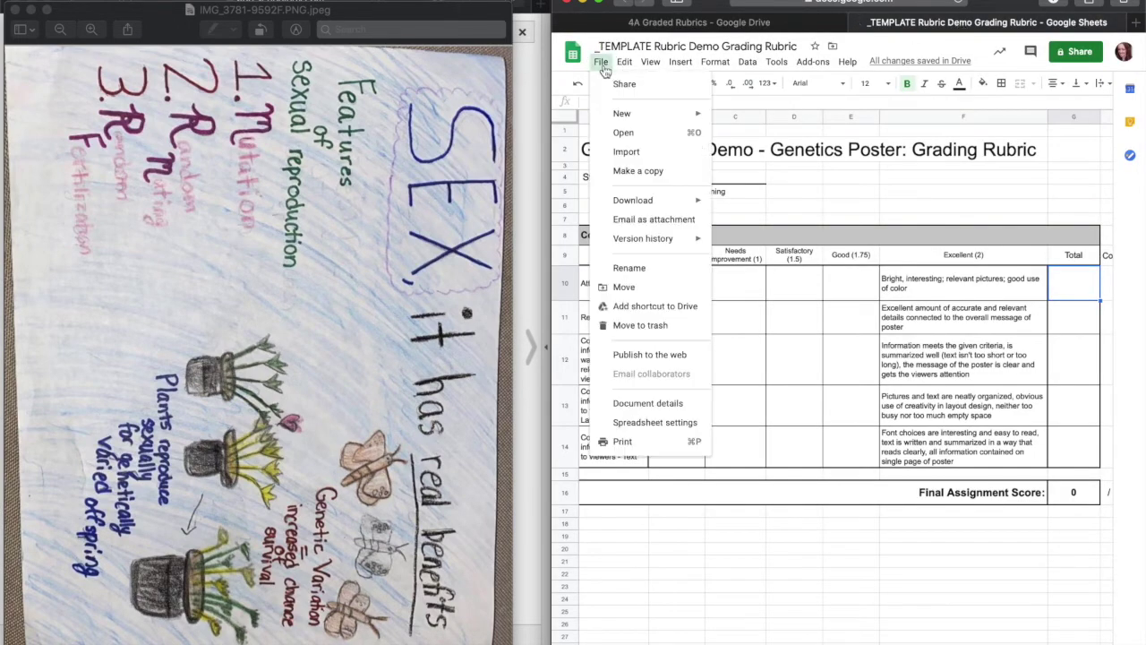
{"action": "left_click", "coordinate": [641, 171]}
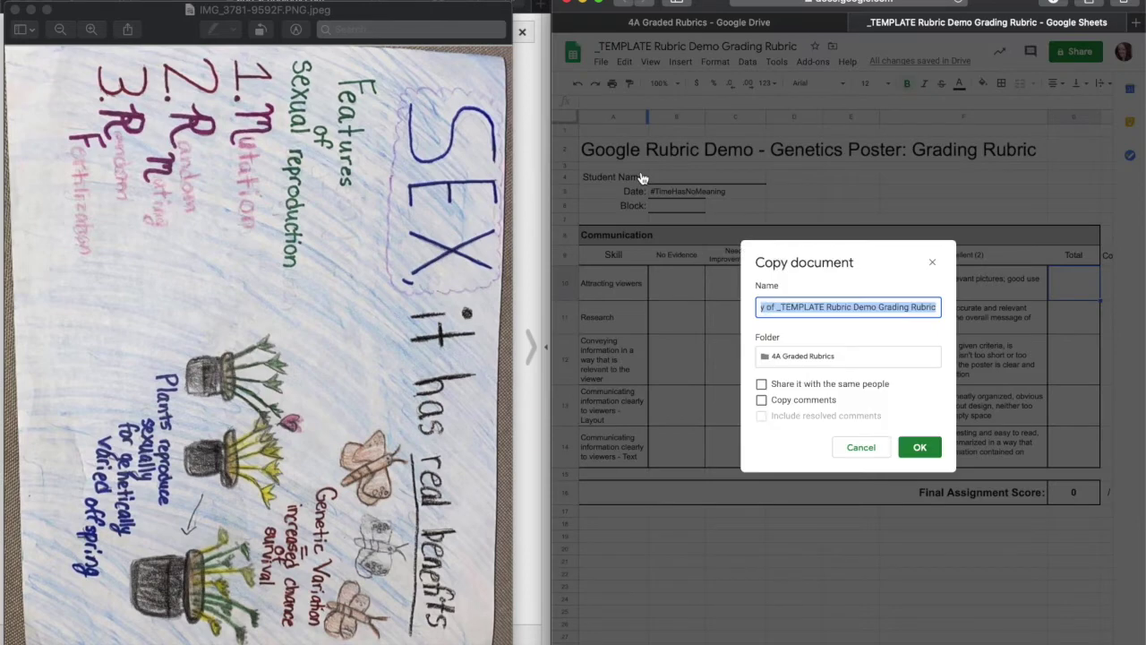
{"action": "left_click", "coordinate": [800, 304]}
{"action": "left_click_drag", "start_coordinate": [823, 307], "coordinate": [733, 306]}
{"action": "type", "text": "ANDERSON"}
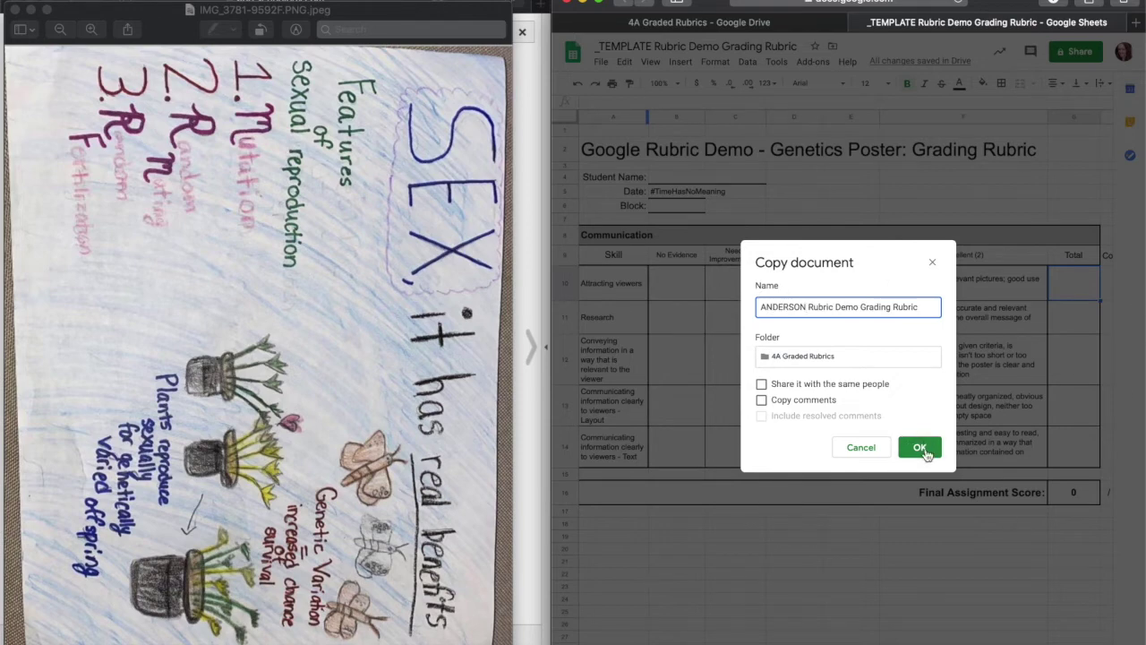
{"action": "left_click", "coordinate": [927, 452]}
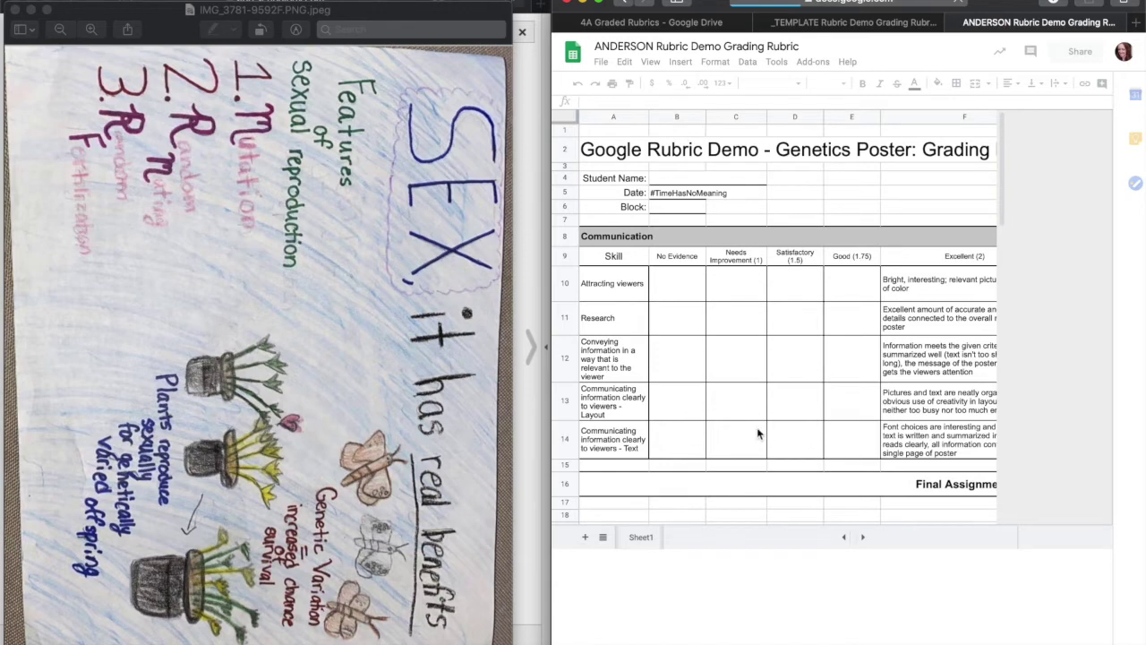
{"action": "left_click", "coordinate": [641, 24]}
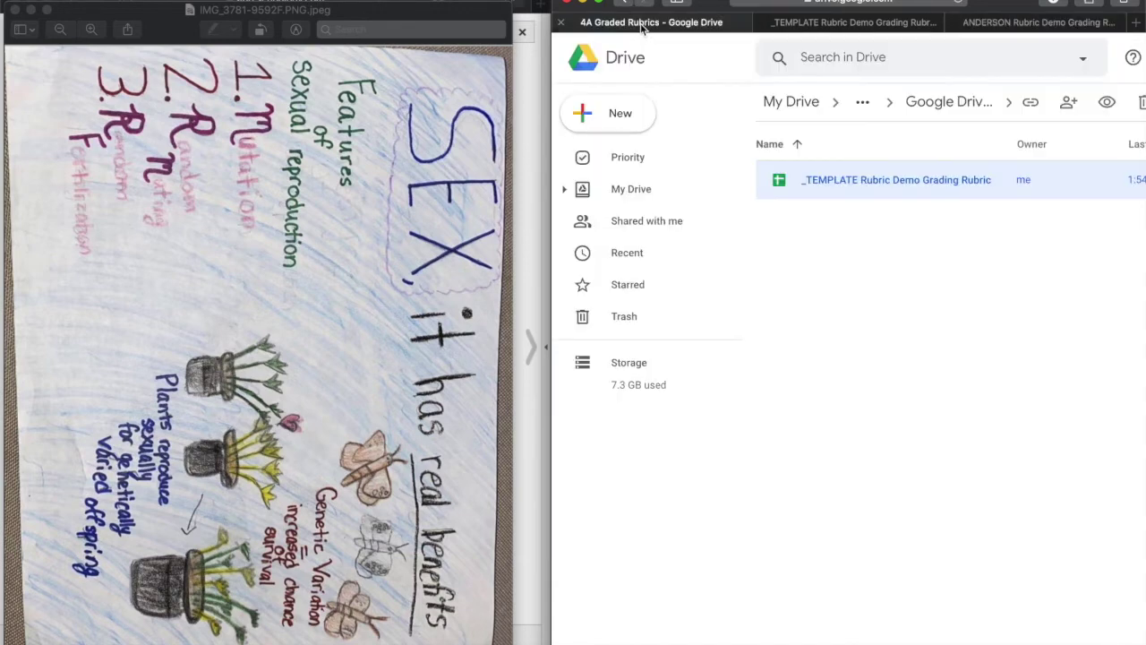
Reload 4A Graded Rubrics to see the new copy, then view the student's rubric sheet
{"action": "left_click", "coordinate": [962, 3]}
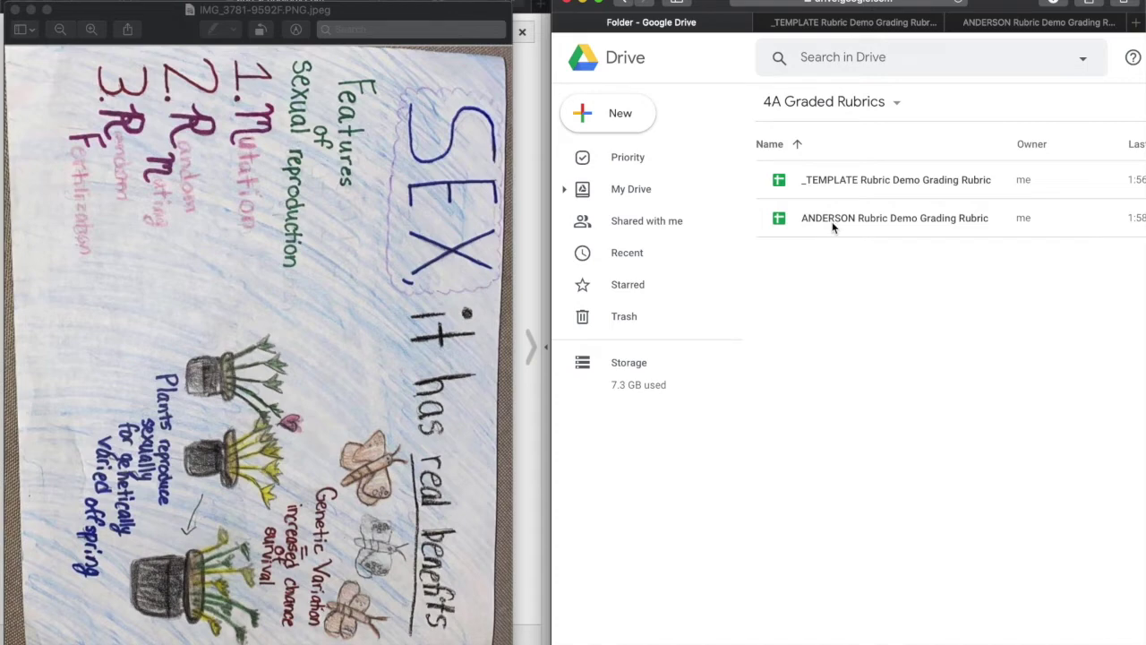
{"action": "left_click", "coordinate": [985, 25]}
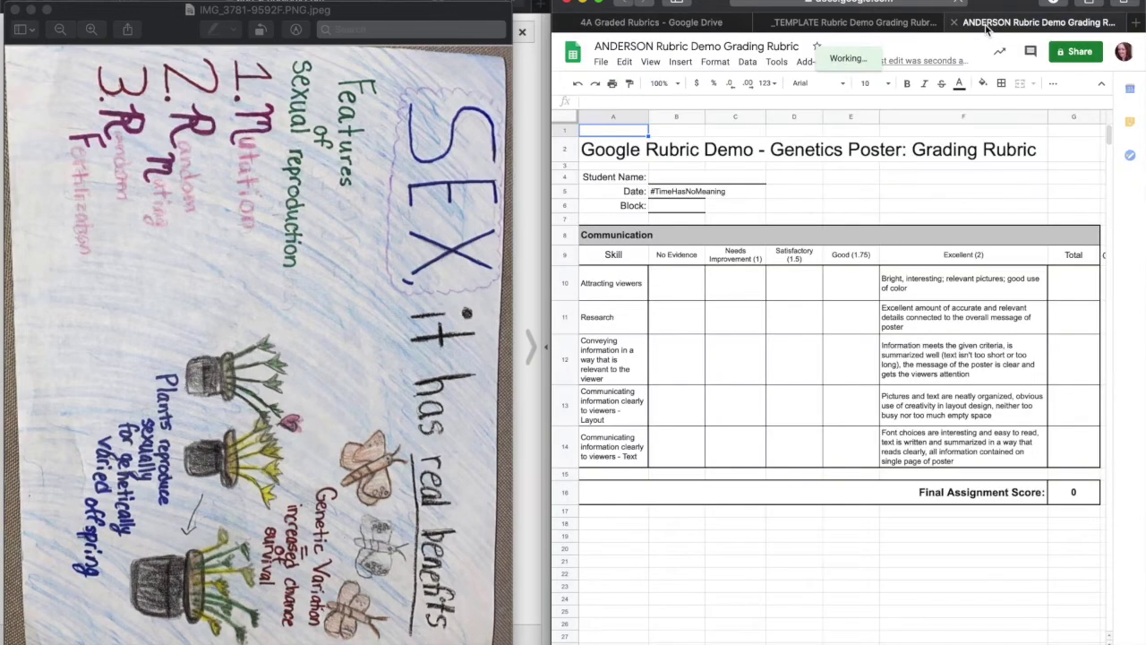
Enter the student's full name in the Student Name cell and set Block to 4A
{"action": "left_click", "coordinate": [659, 177]}
{"action": "left_click", "coordinate": [676, 205]}
{"action": "type", "text": "4"}
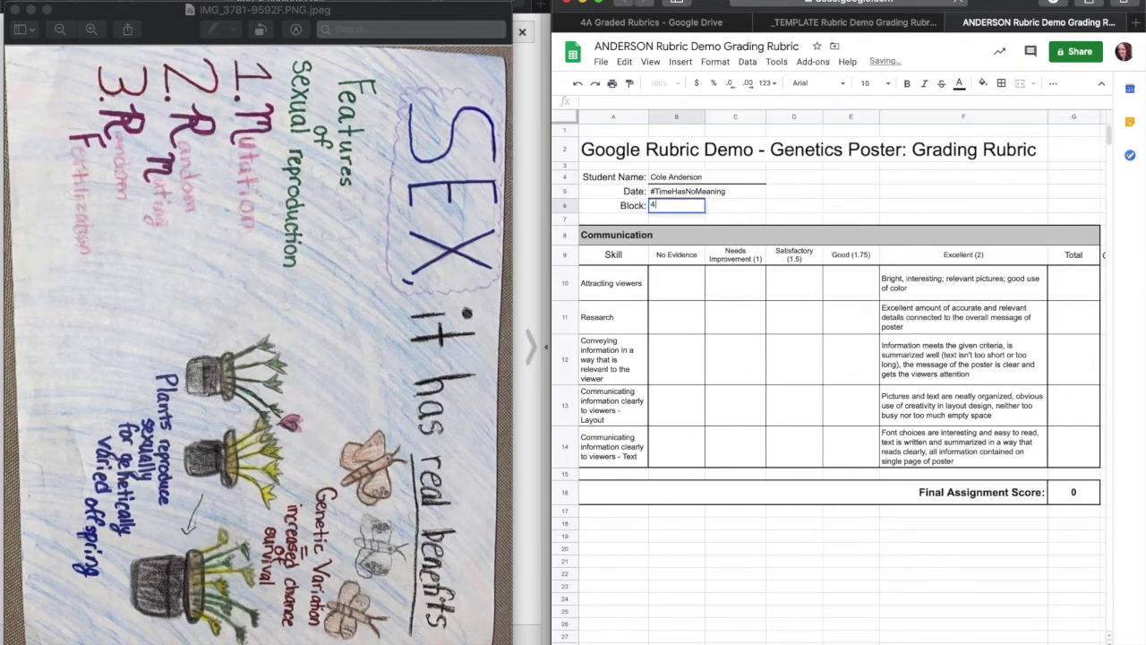
{"action": "left_click", "coordinate": [1074, 285]}
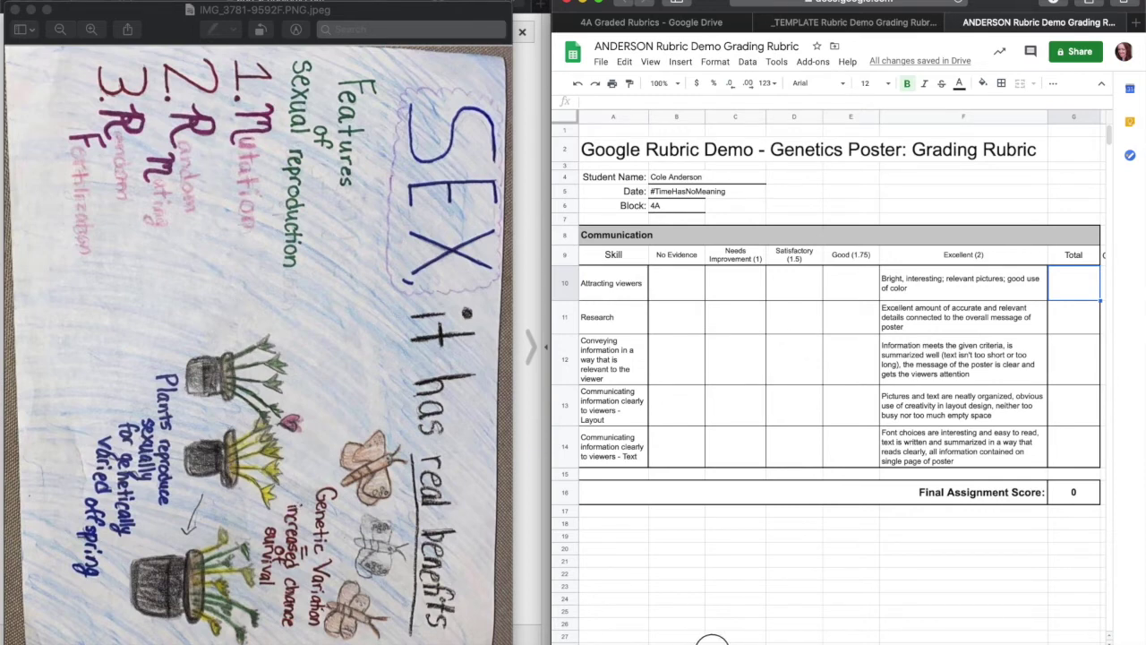
{"action": "scroll", "coordinate": [752, 638], "scroll_direction": "right", "scroll_amount": 5}
{"action": "scroll", "coordinate": [791, 634], "scroll_direction": "left", "scroll_amount": 2}
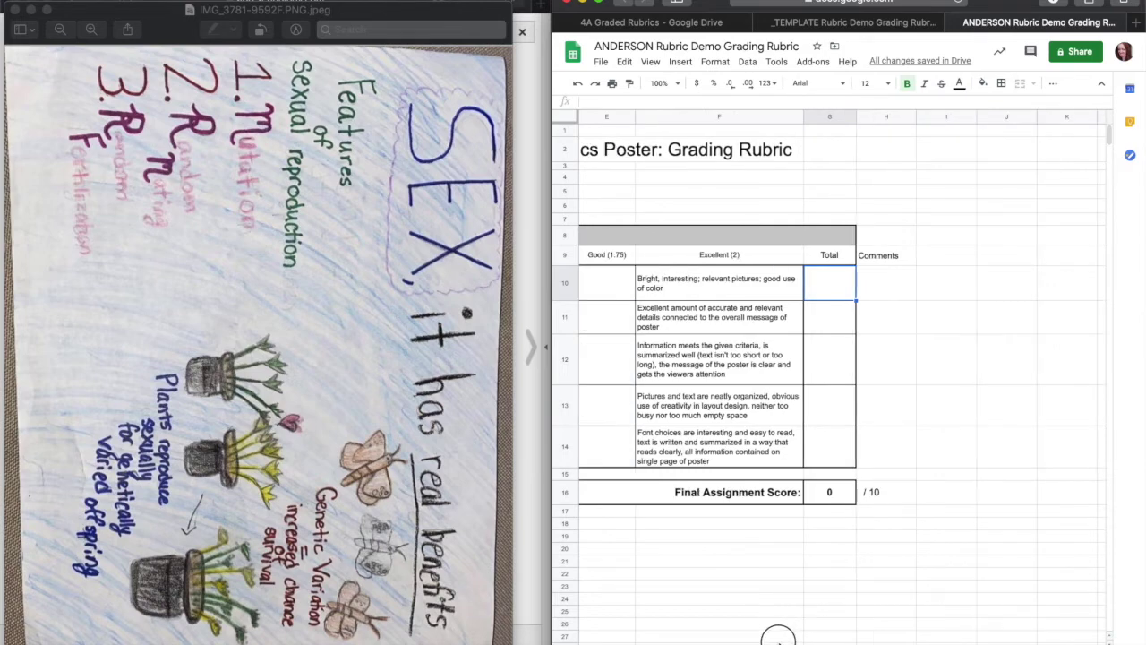